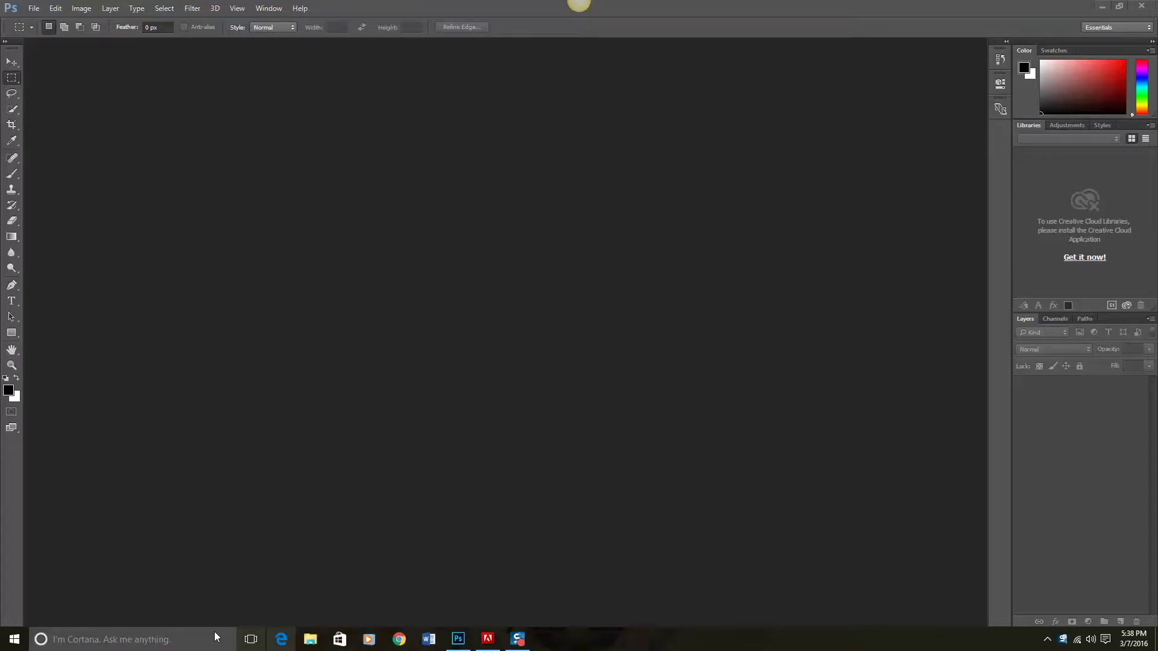
Step: Create Untitled-1, a white 6 × 4 inch document at 300 pixels/inch, with File > New
click(35, 9)
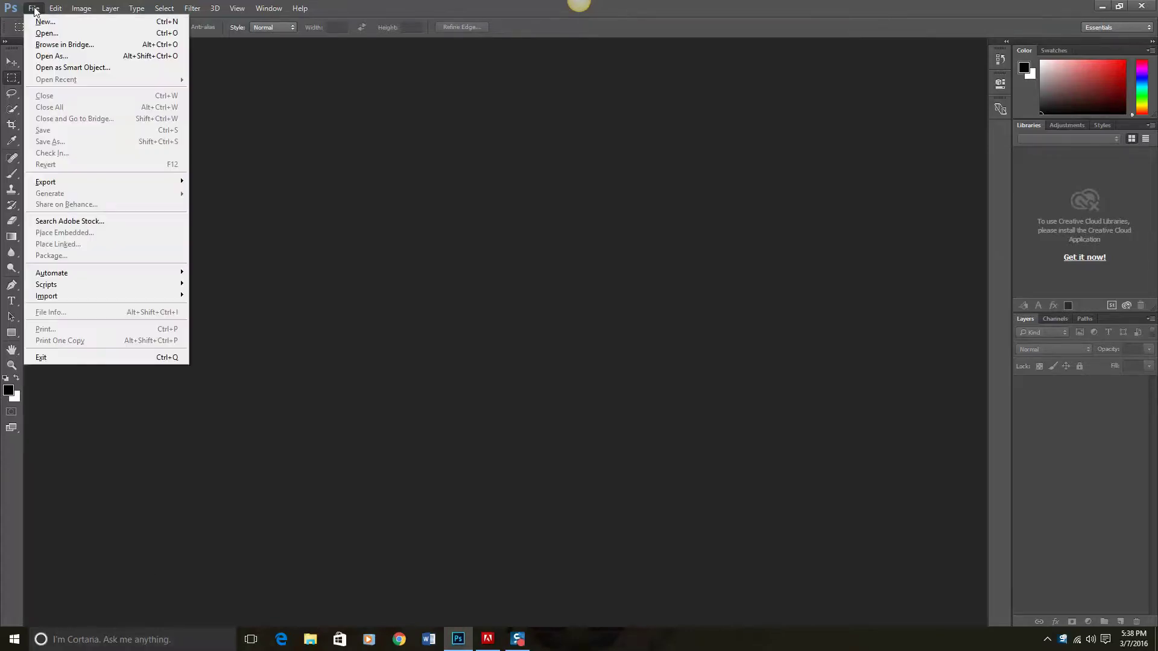
click(42, 22)
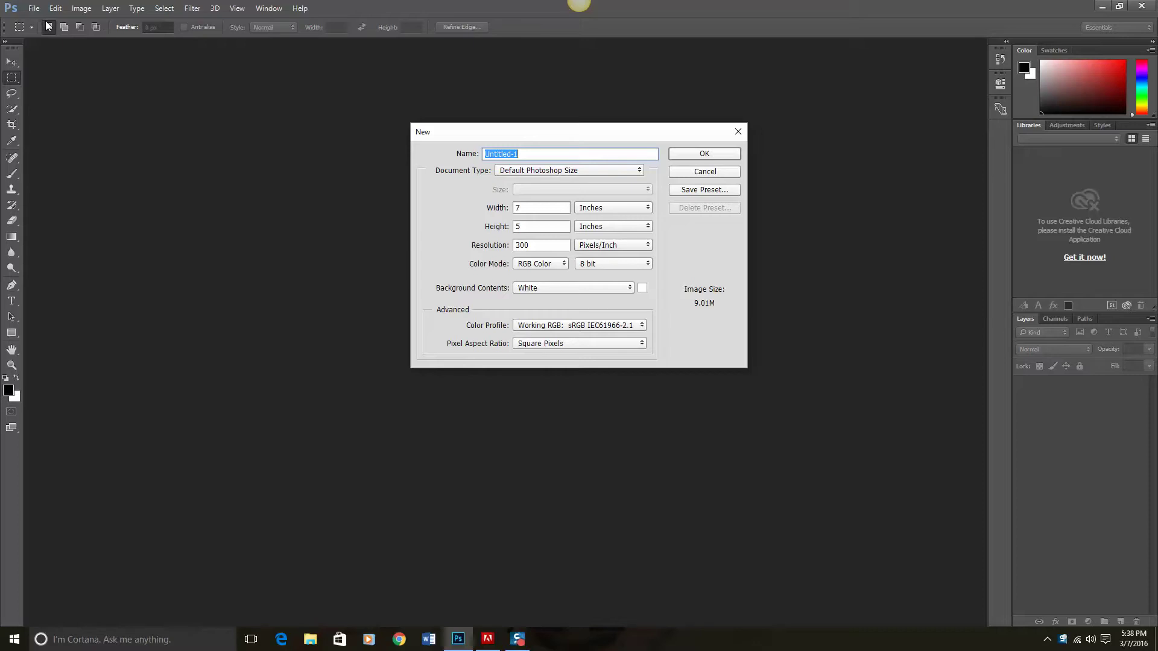
click(529, 209)
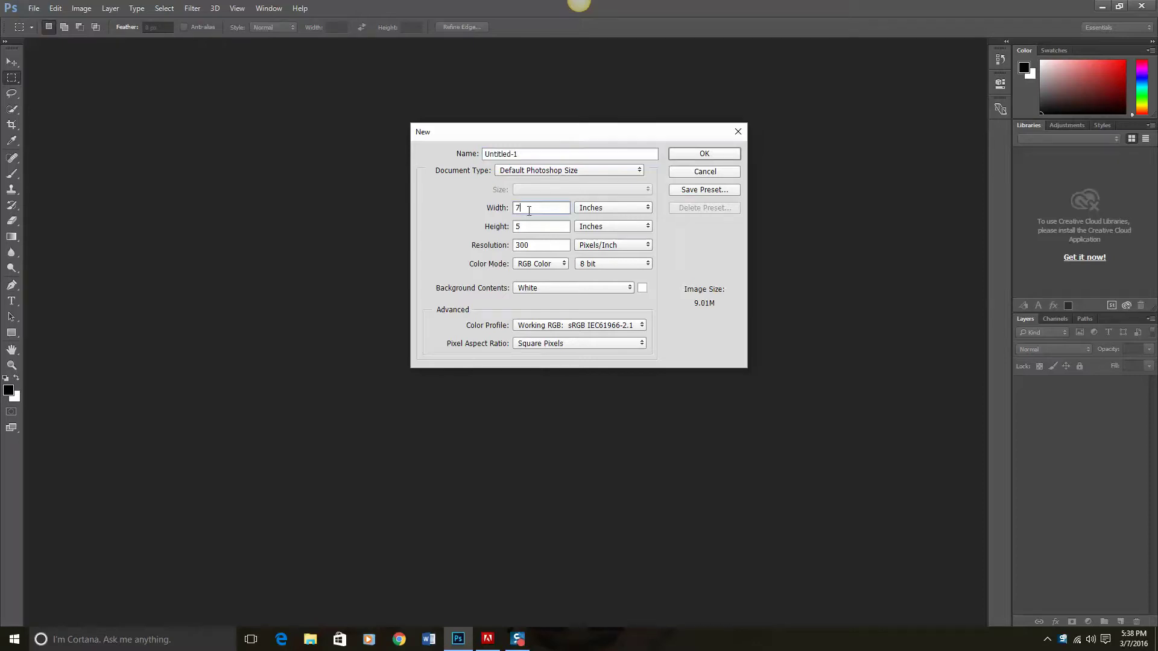
double_click(529, 210)
text(6)
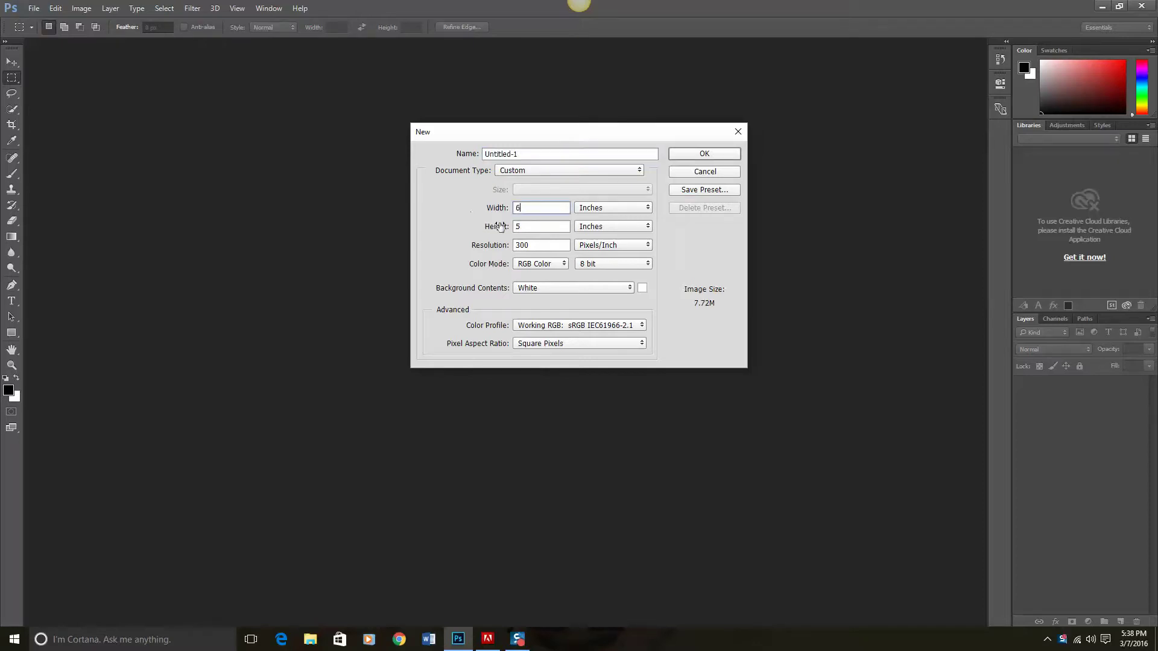
key(Tab)
text(4)
click(702, 155)
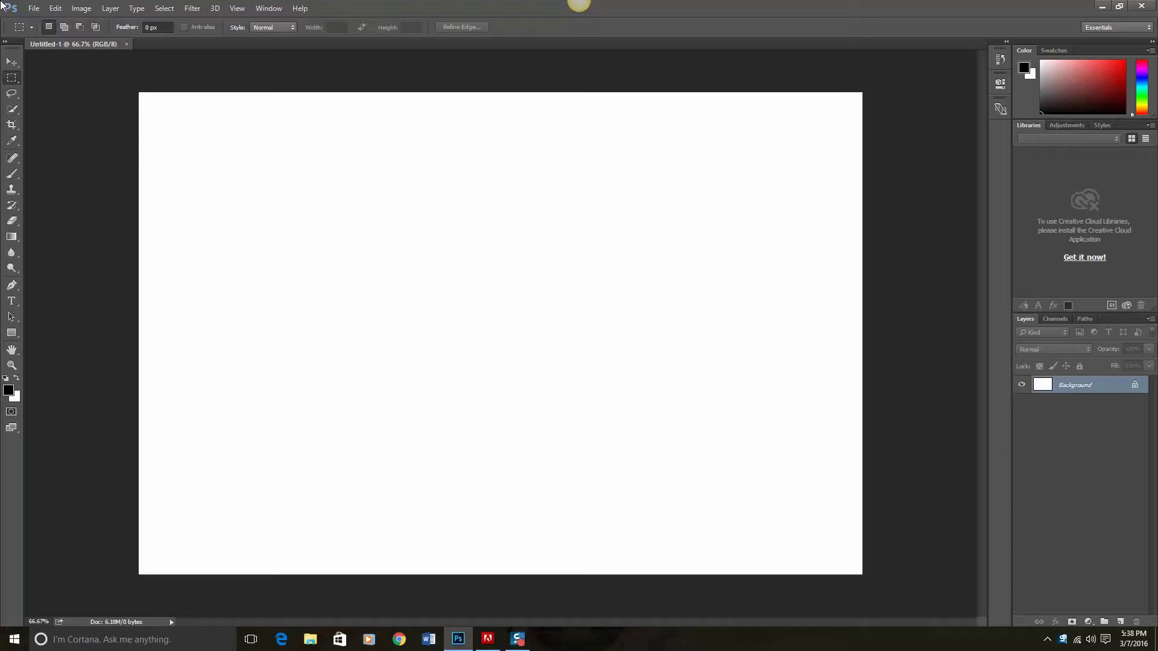
Step: Open beach1.jpg, beach3.jpg and beach5.jpg together from Desktop > Beach letter fill
click(34, 8)
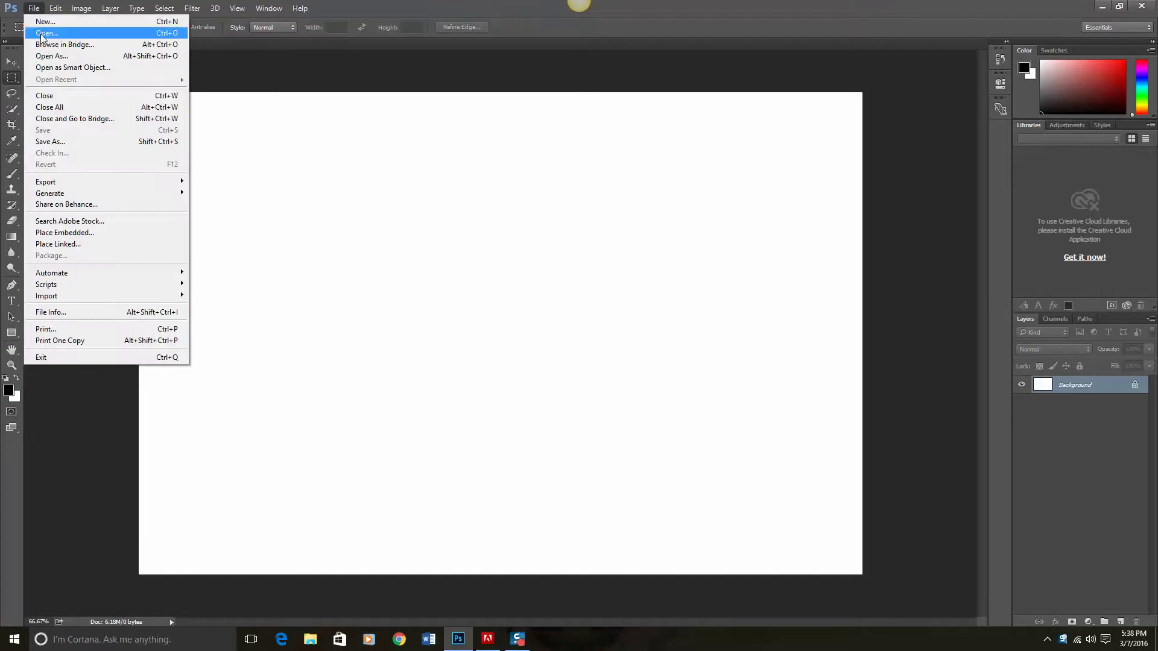
click(42, 33)
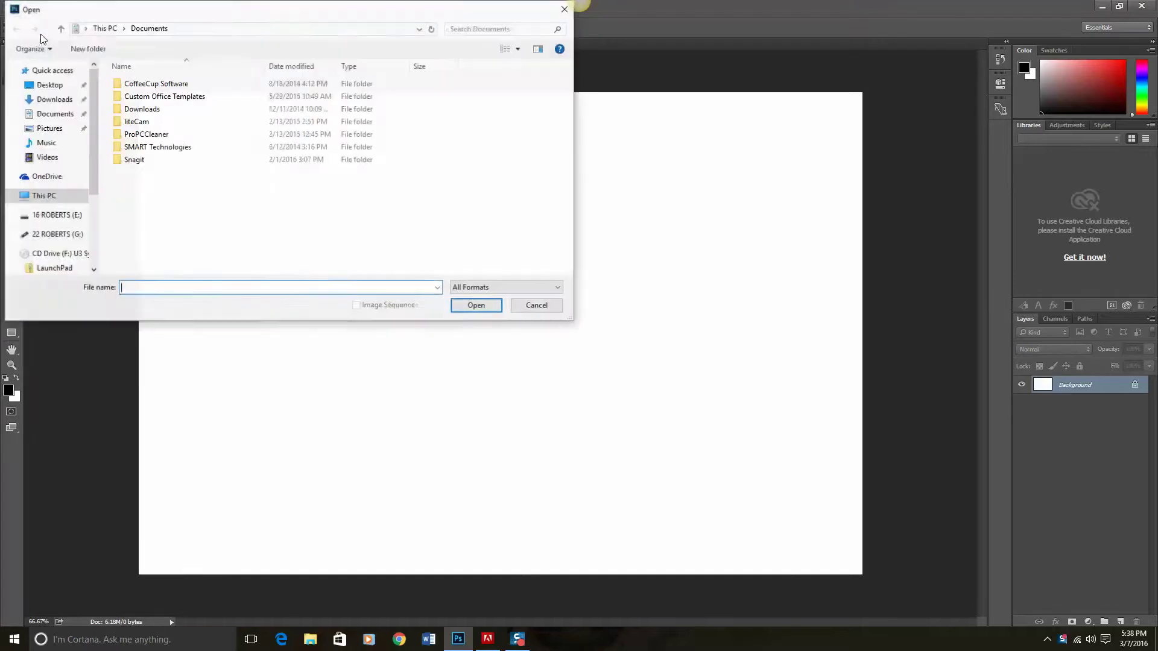
click(34, 88)
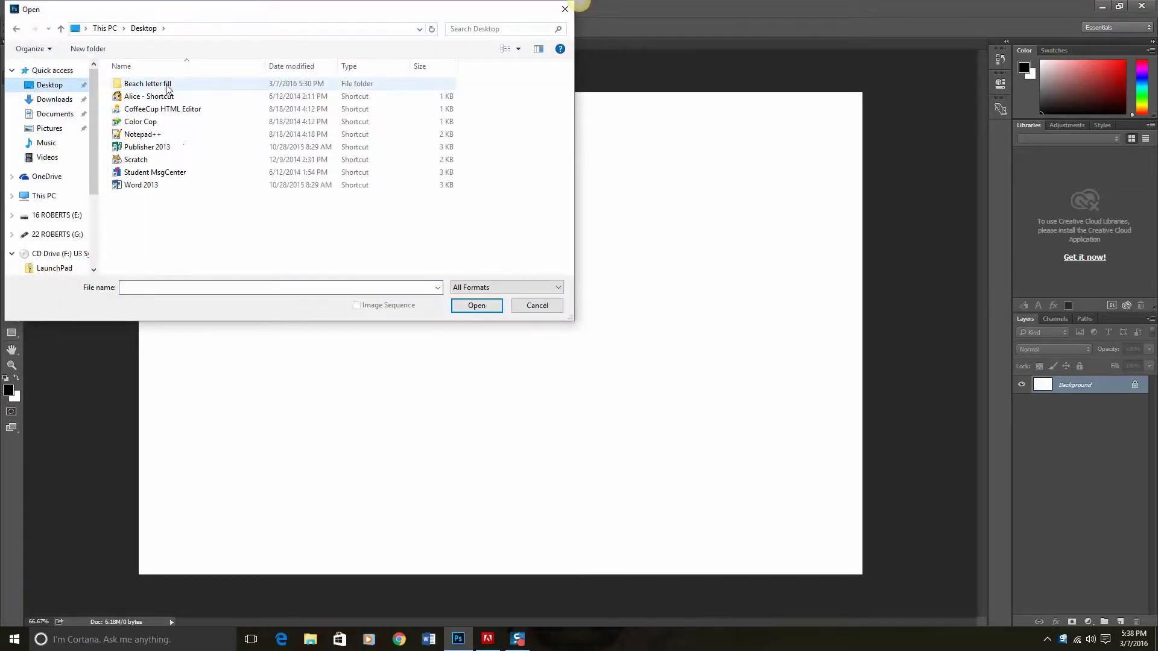
double_click(162, 84)
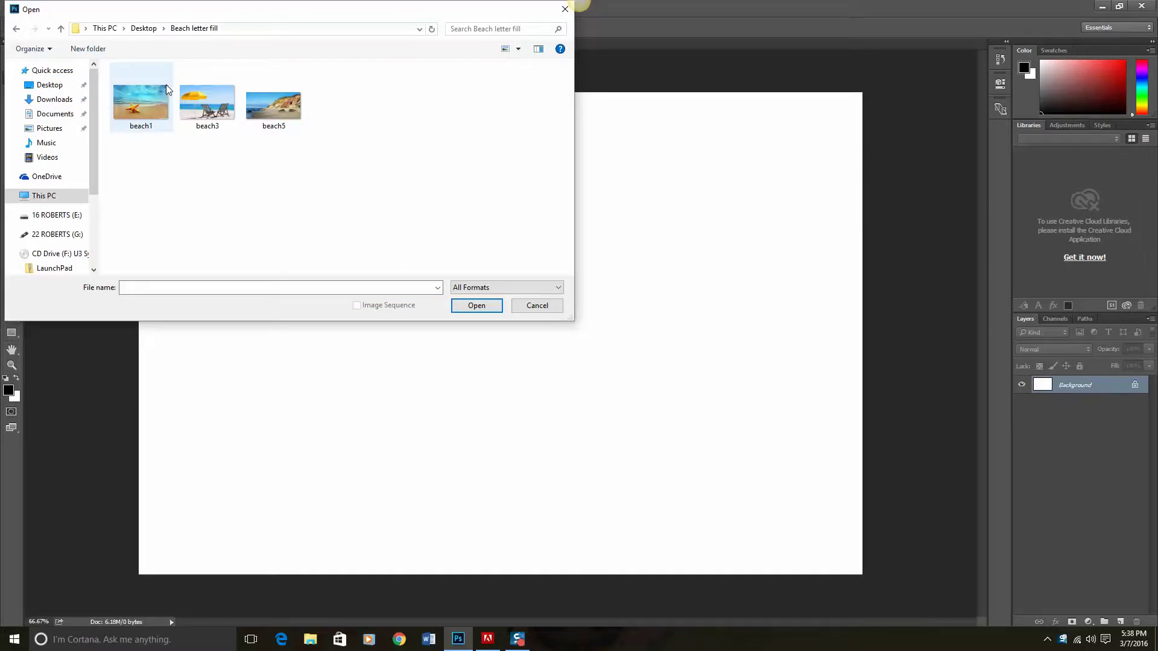
key(ctrl+a)
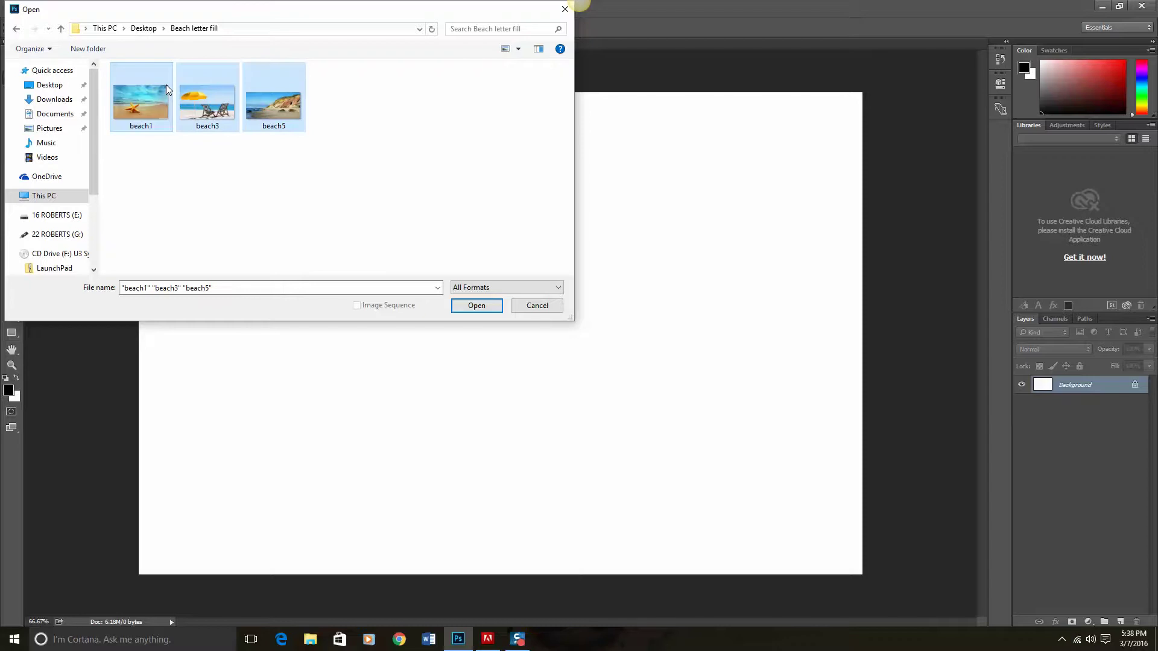
click(453, 307)
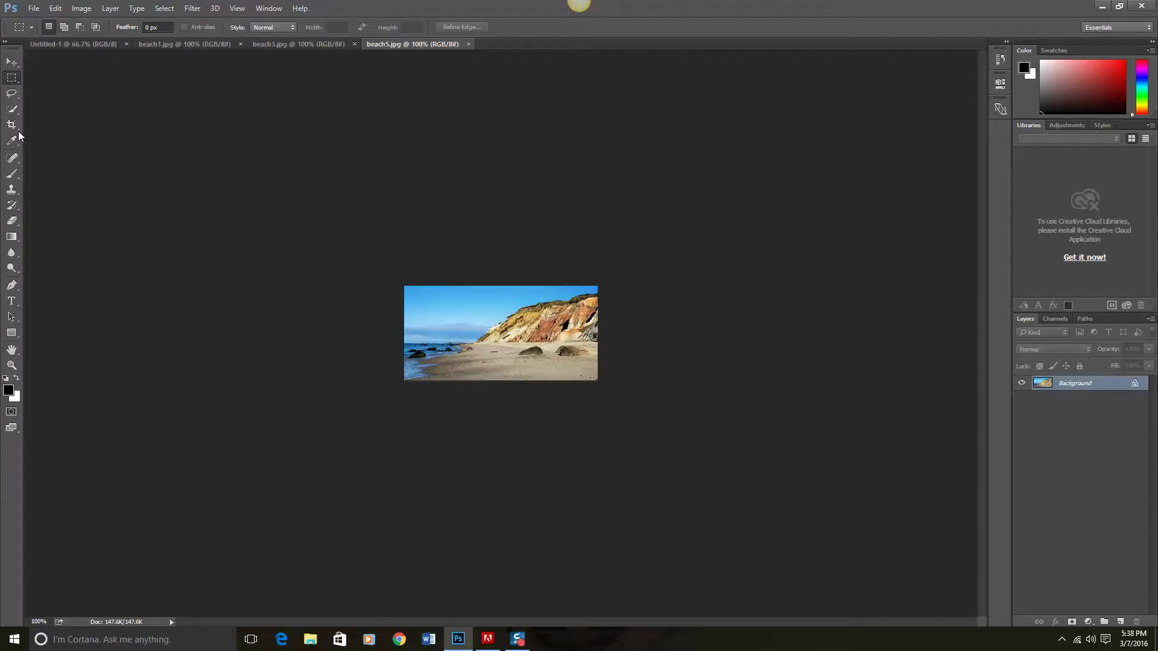
Step: On Untitled-1, type the word 'sun' with the Horizontal Type Tool
click(88, 42)
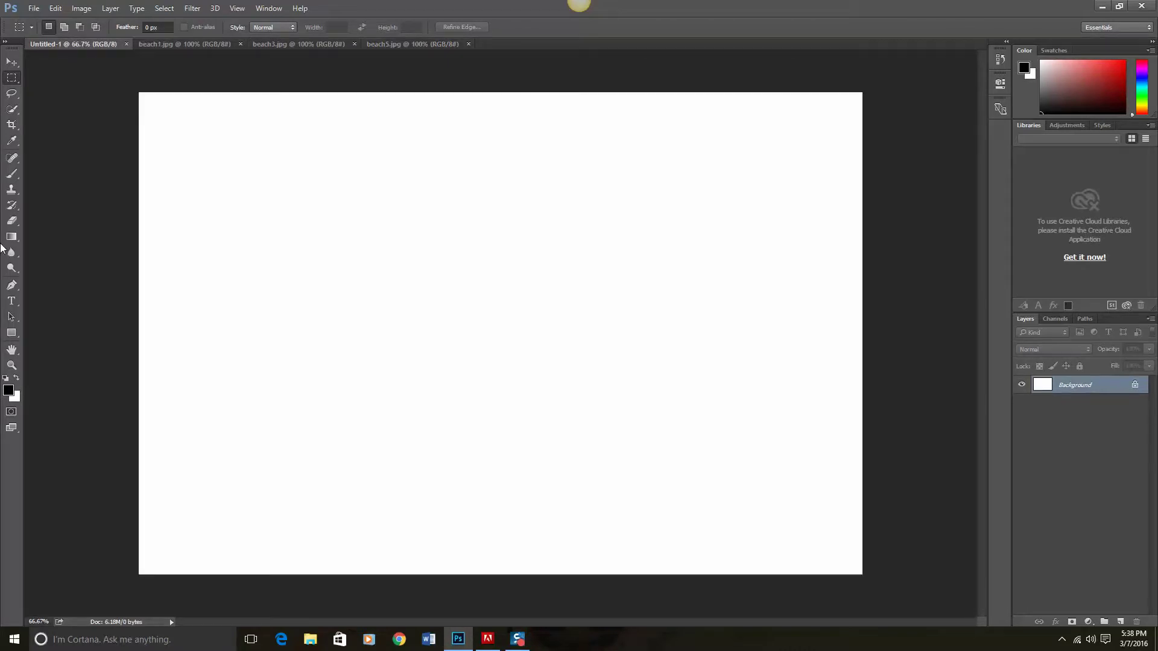
click(12, 306)
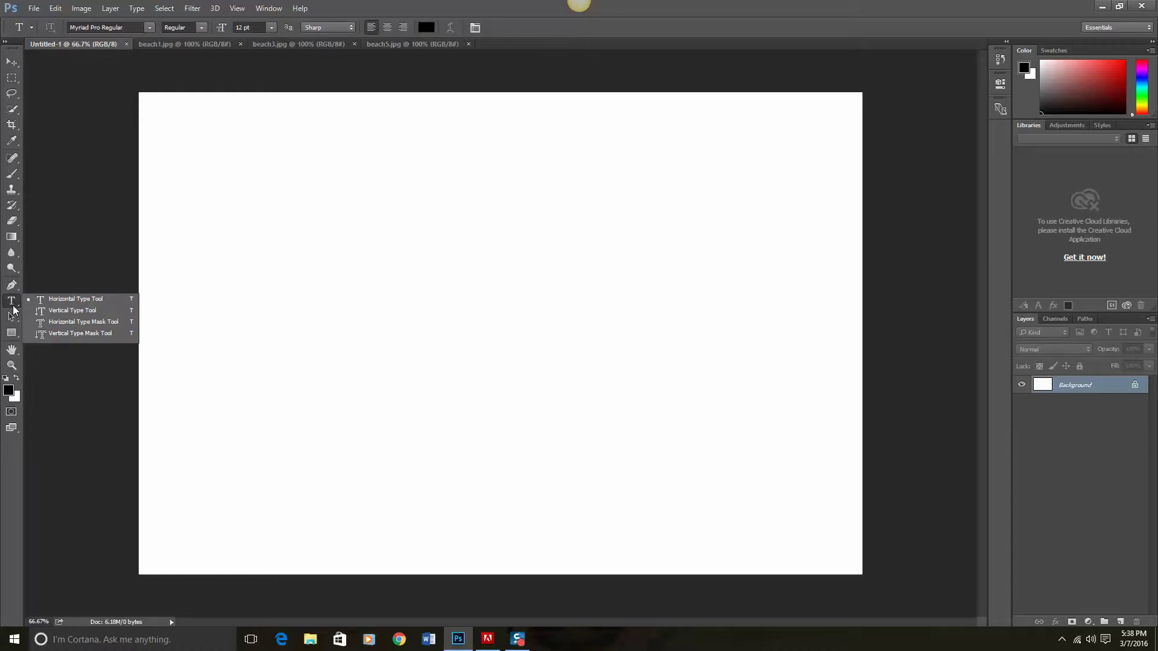
click(58, 302)
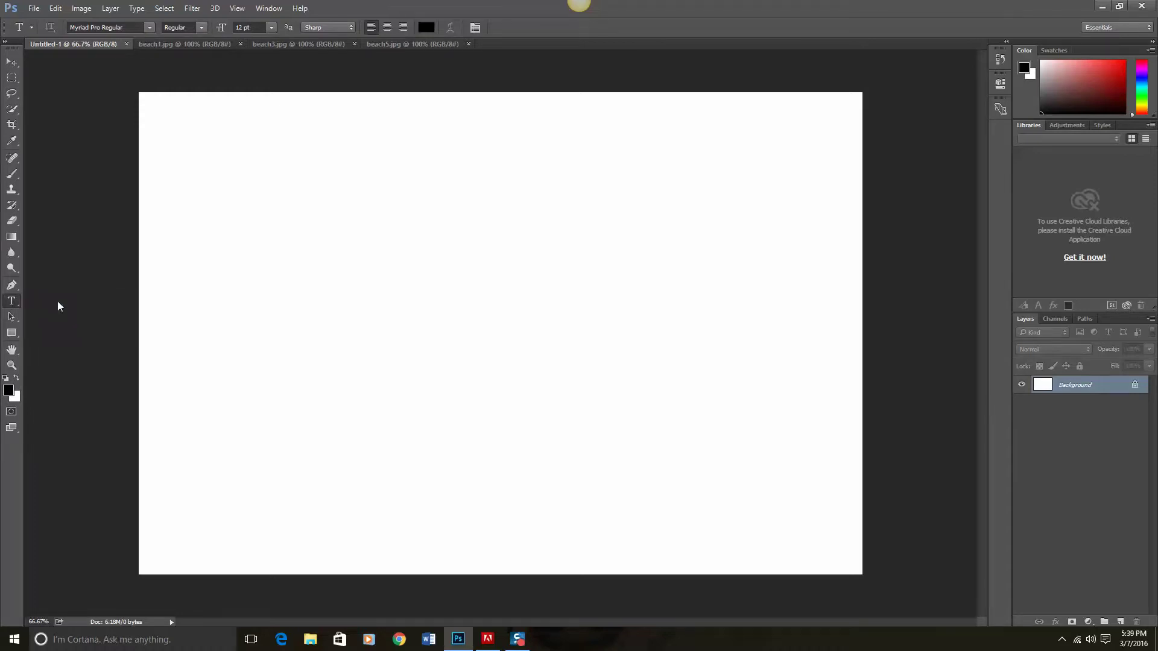
click(183, 318)
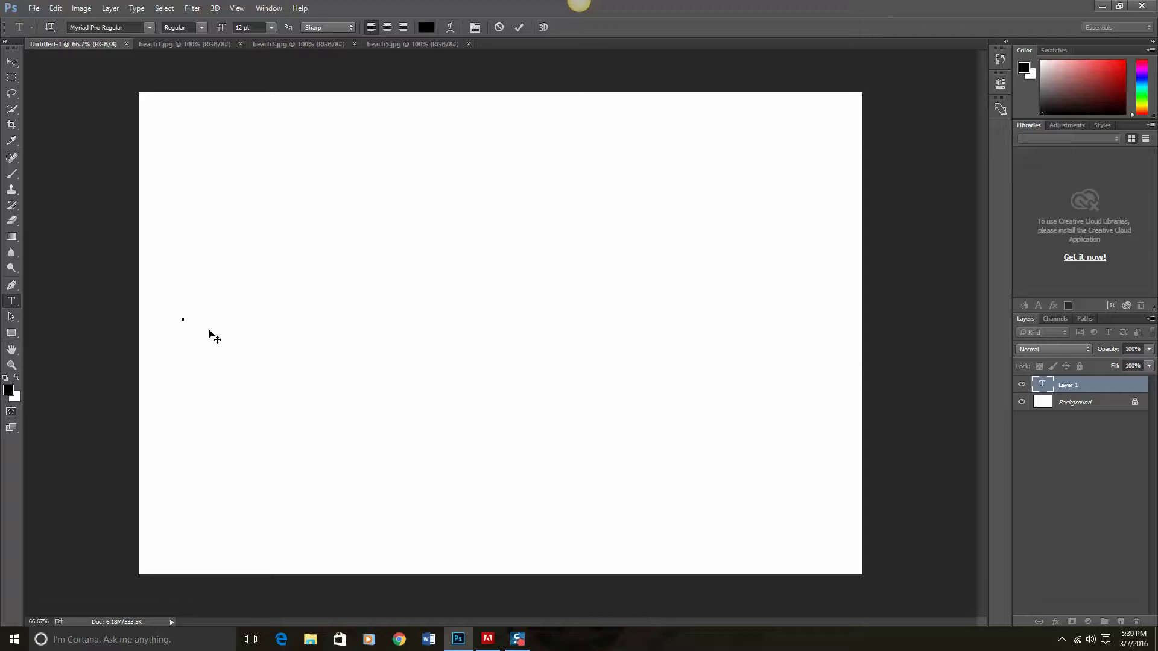
text(sun)
Step: Format the 'sun' text as Verdana Bold at 200 pt
drag(185, 315, 235, 314)
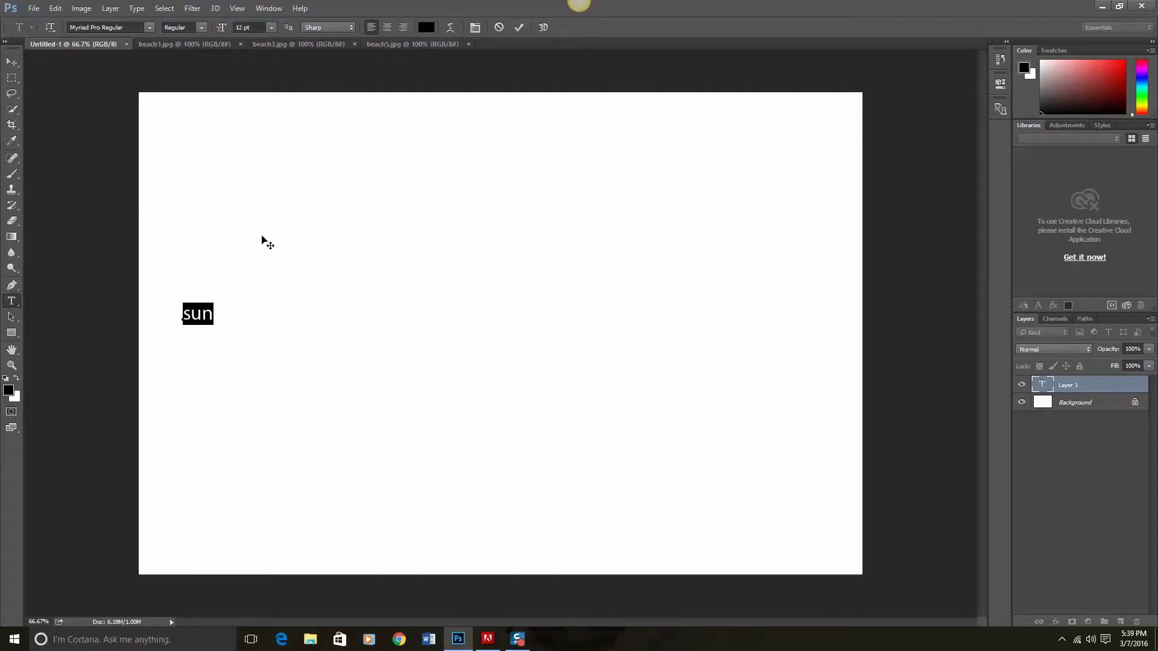
click(239, 28)
double_click(240, 28)
text(200)
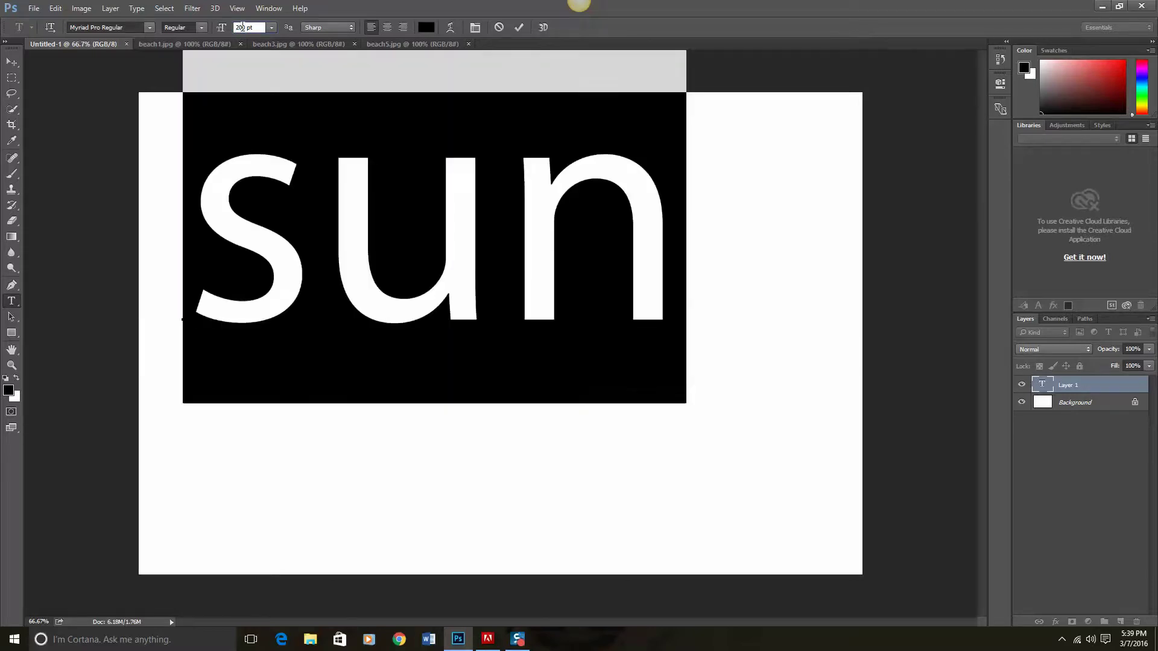
click(150, 28)
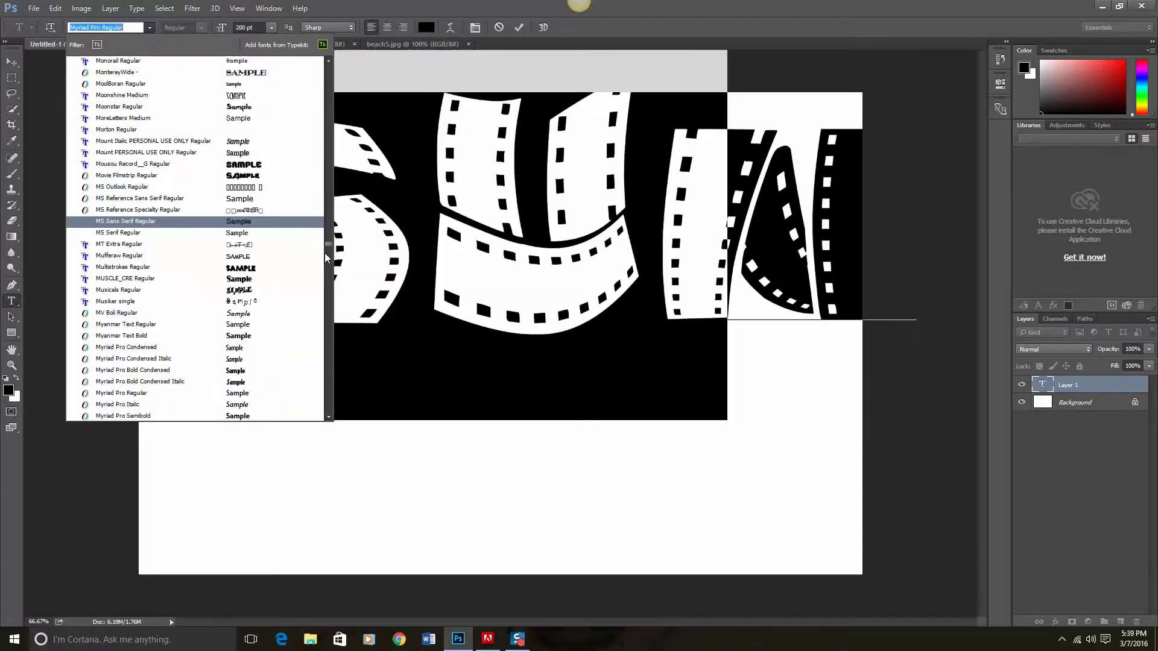
drag(330, 243, 324, 365)
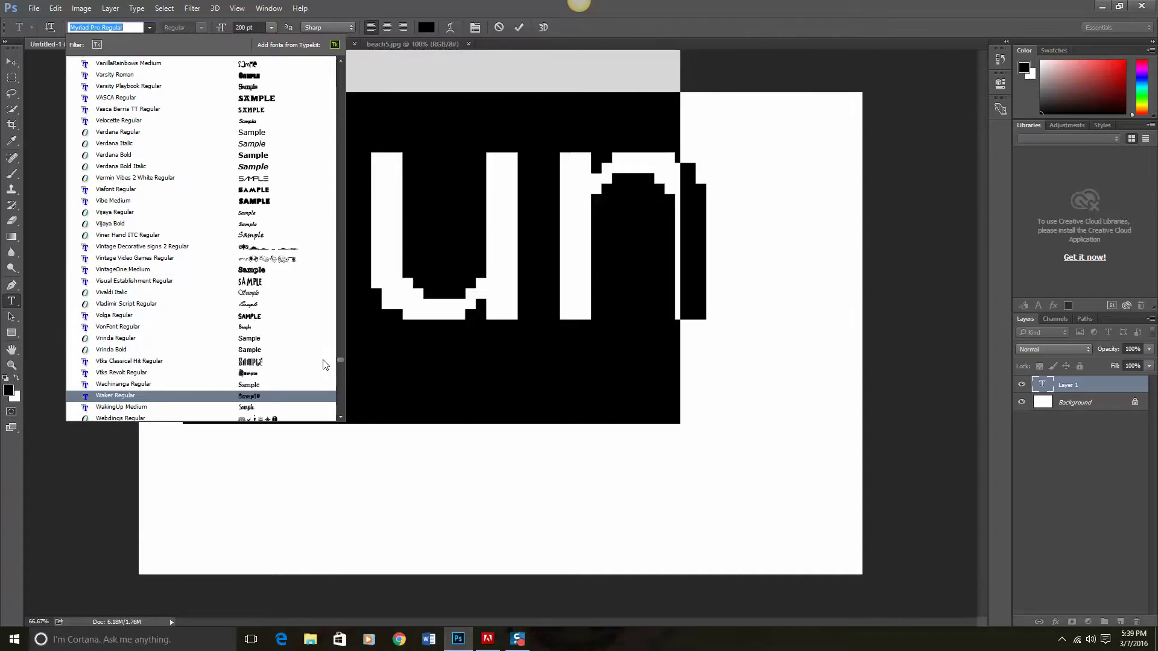
click(114, 156)
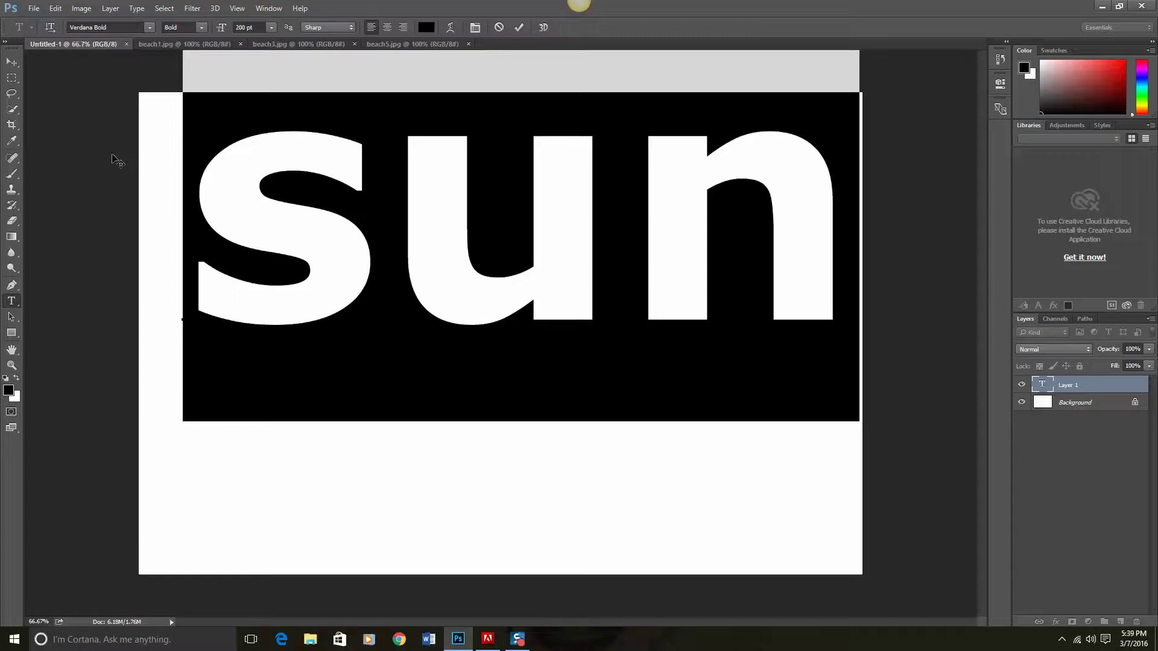
Step: Commit the text and drag 'sun' down to sit across the canvas middle
click(11, 64)
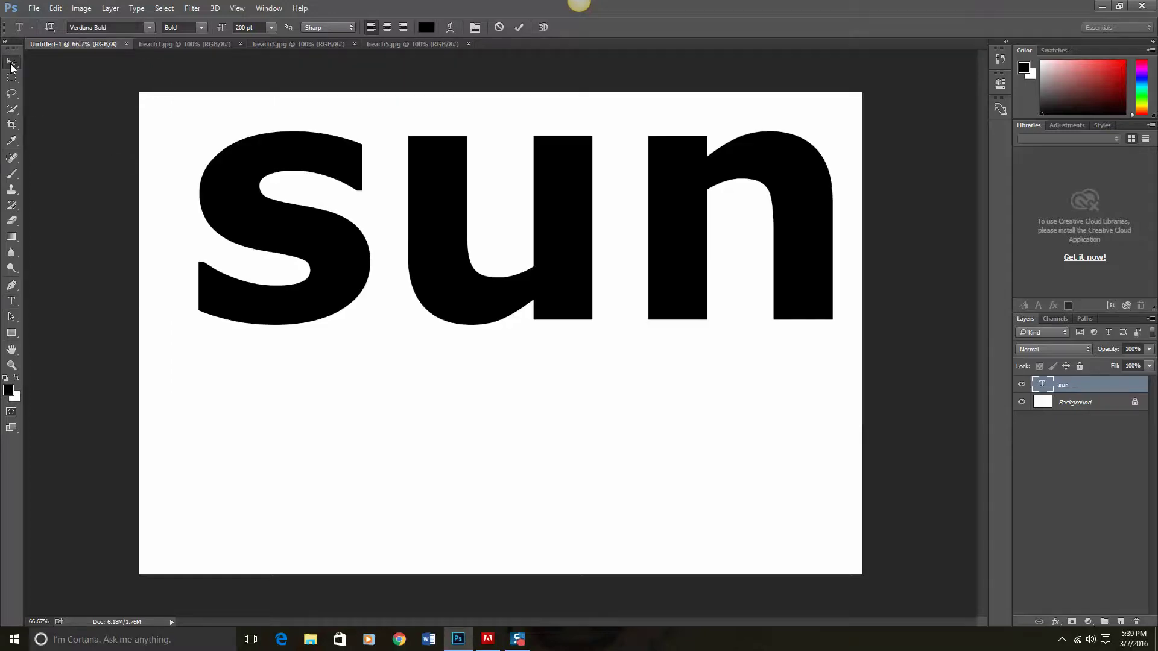
drag(292, 160, 274, 270)
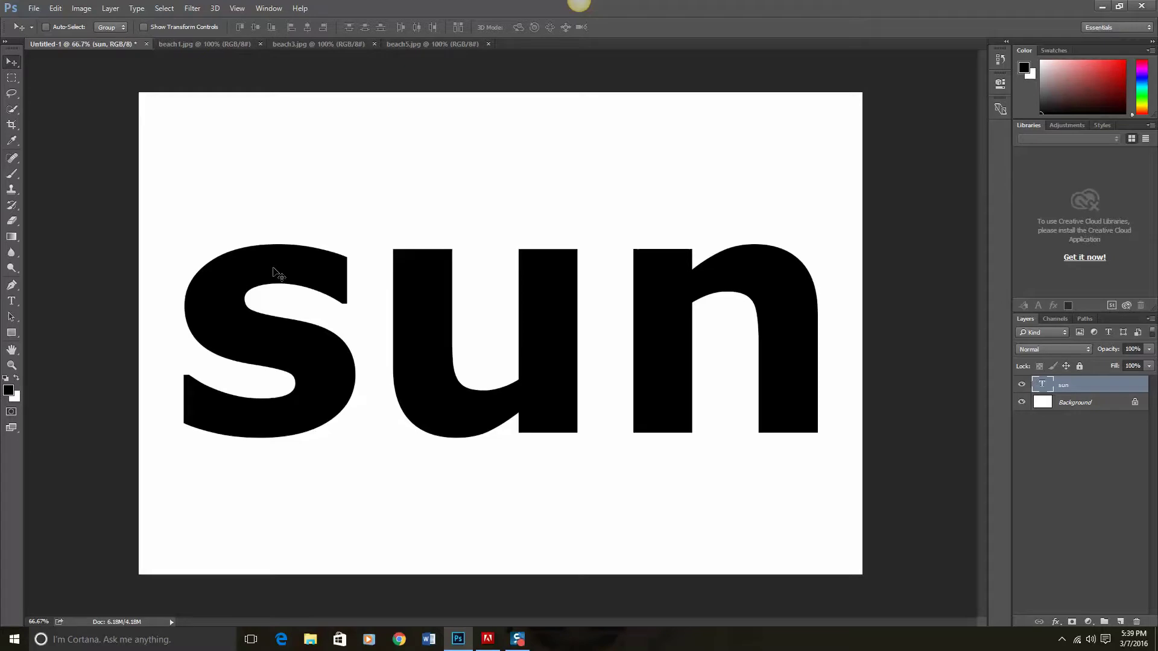
Step: Copy the whole beach1 starfish photo into Untitled-1 and place it over the 's'
click(180, 48)
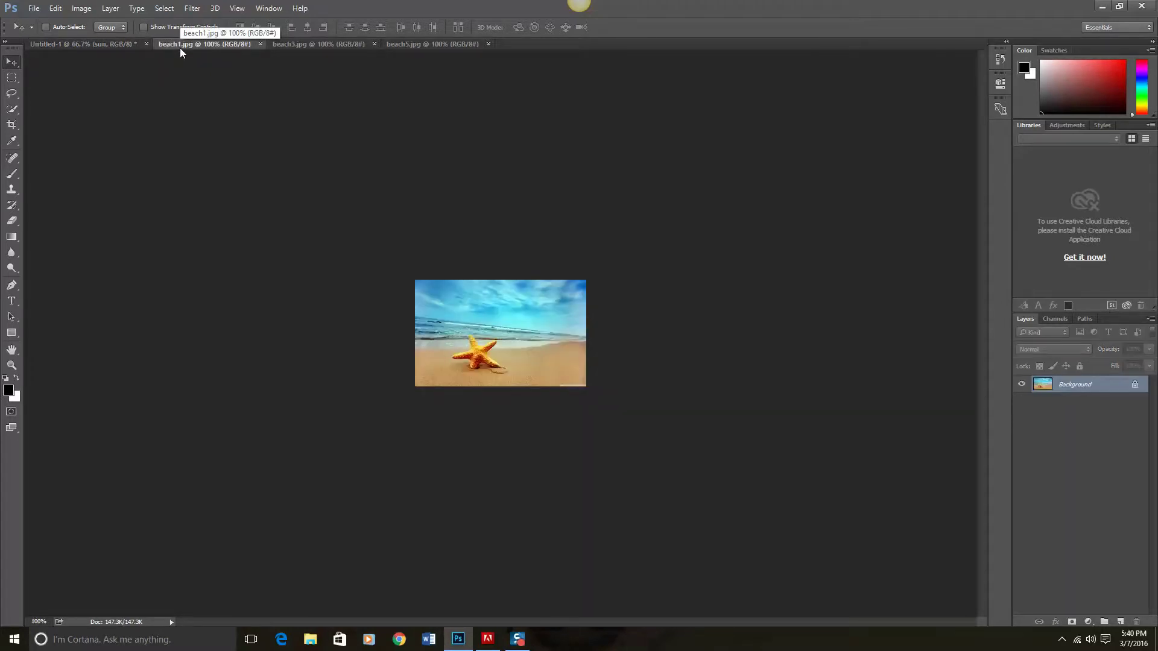
key(ctrl+a)
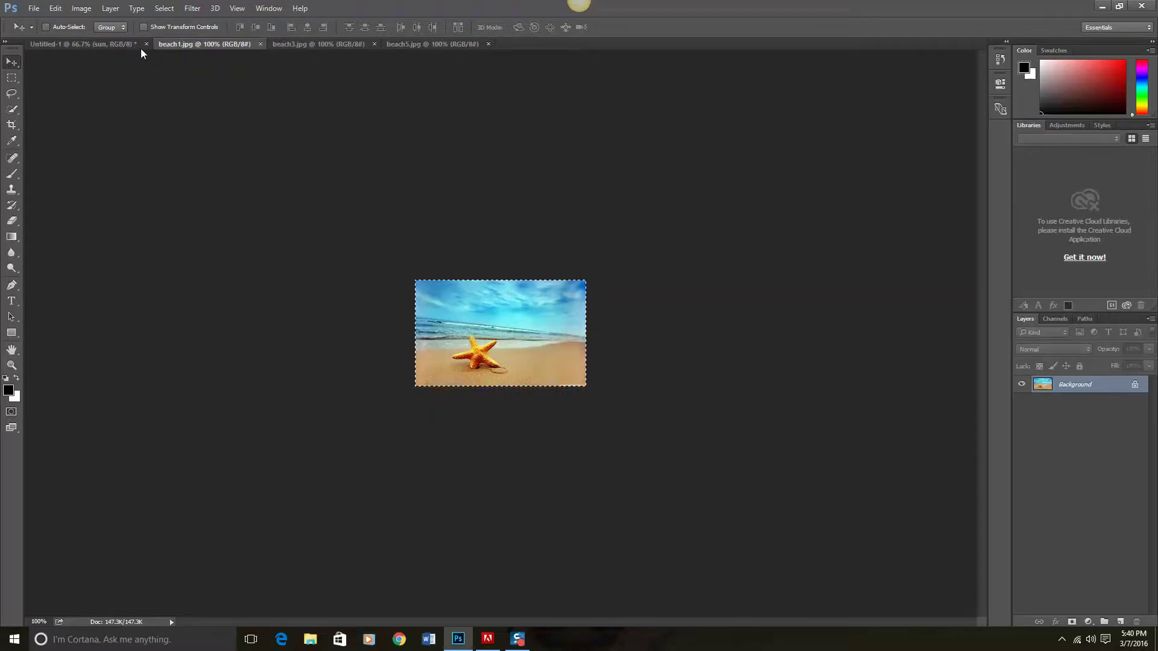
click(99, 47)
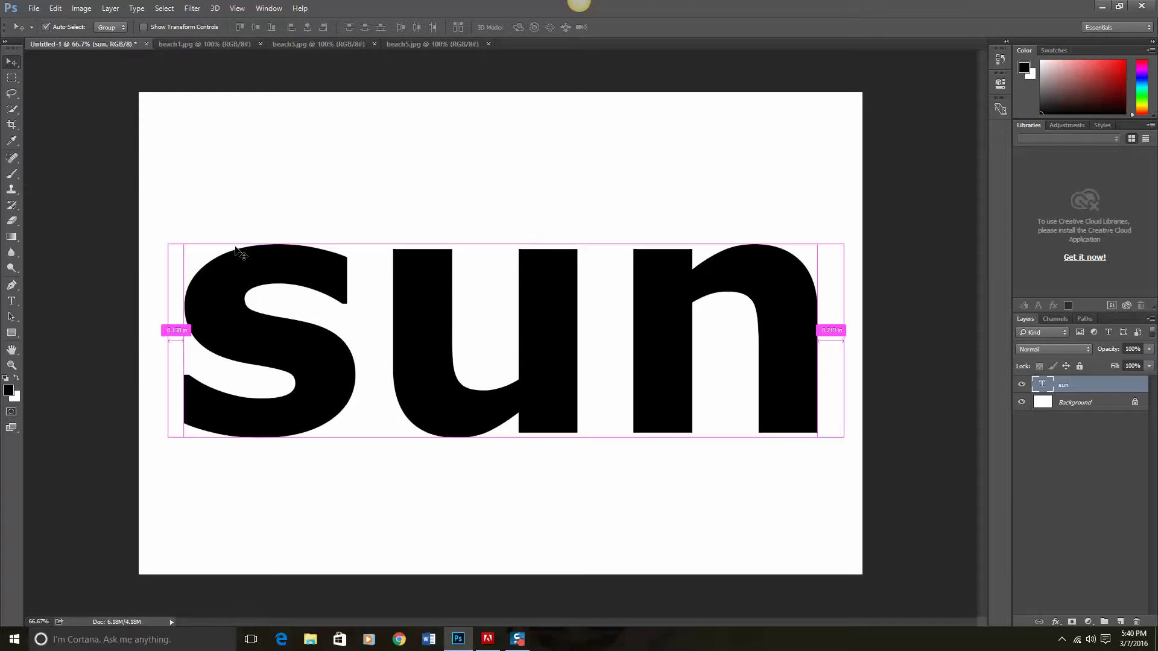
key(ctrl+v)
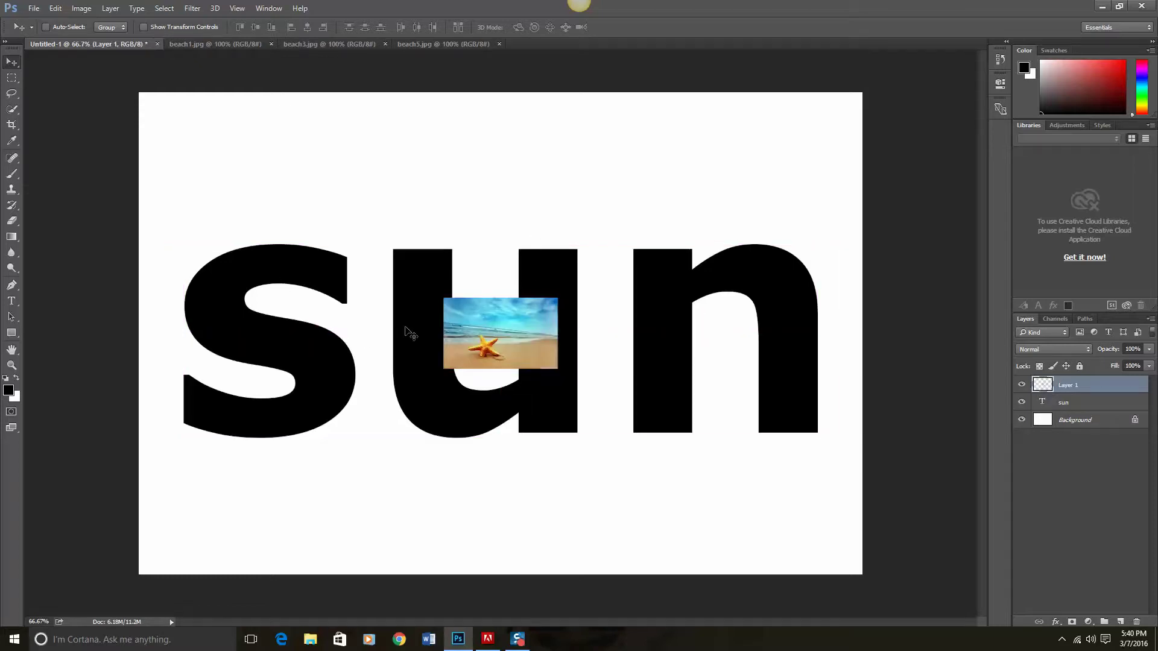
drag(526, 339, 258, 269)
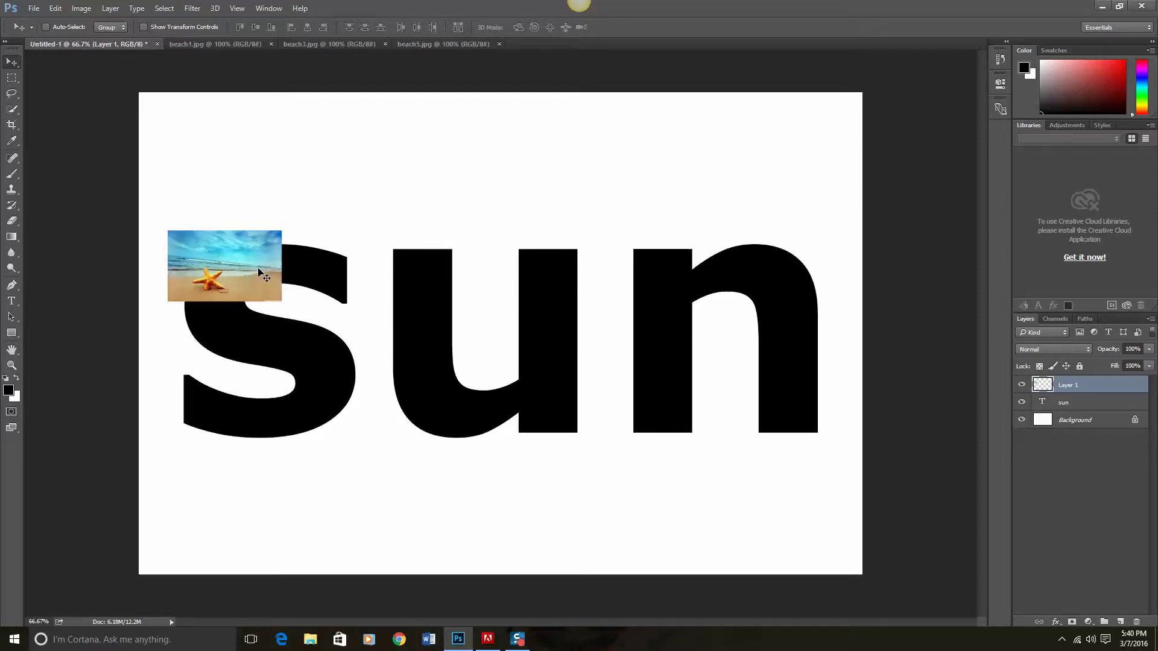
Step: Scale the starfish photo to about 170% width and 305% height over the 's'
key(ctrl+t)
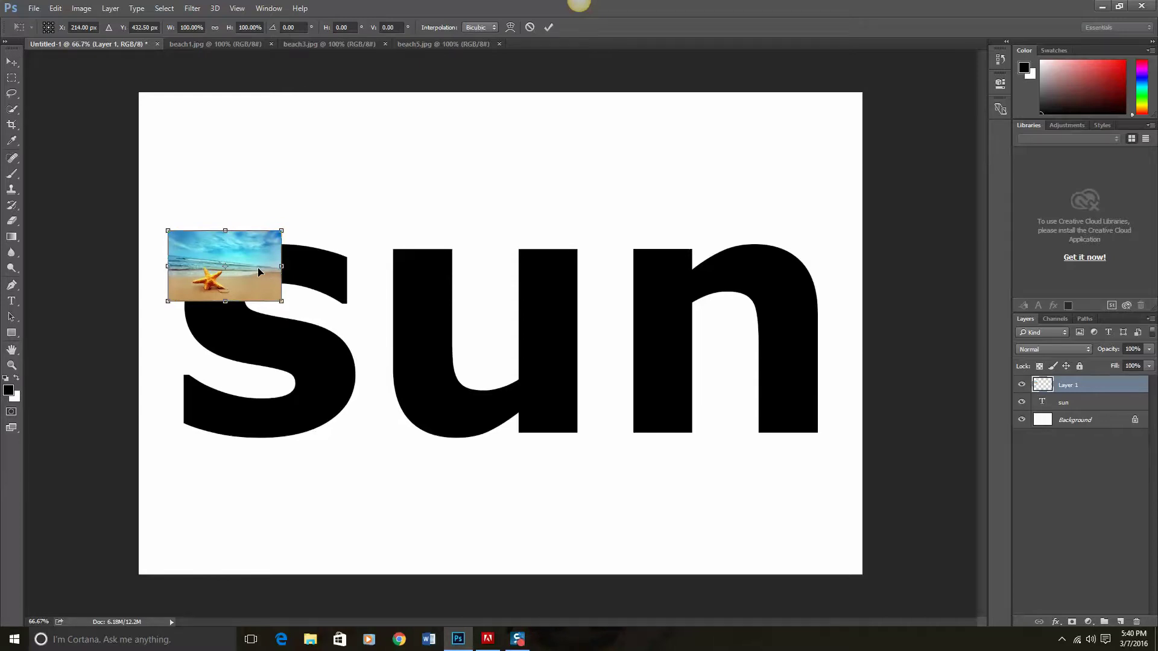
drag(282, 302, 363, 447)
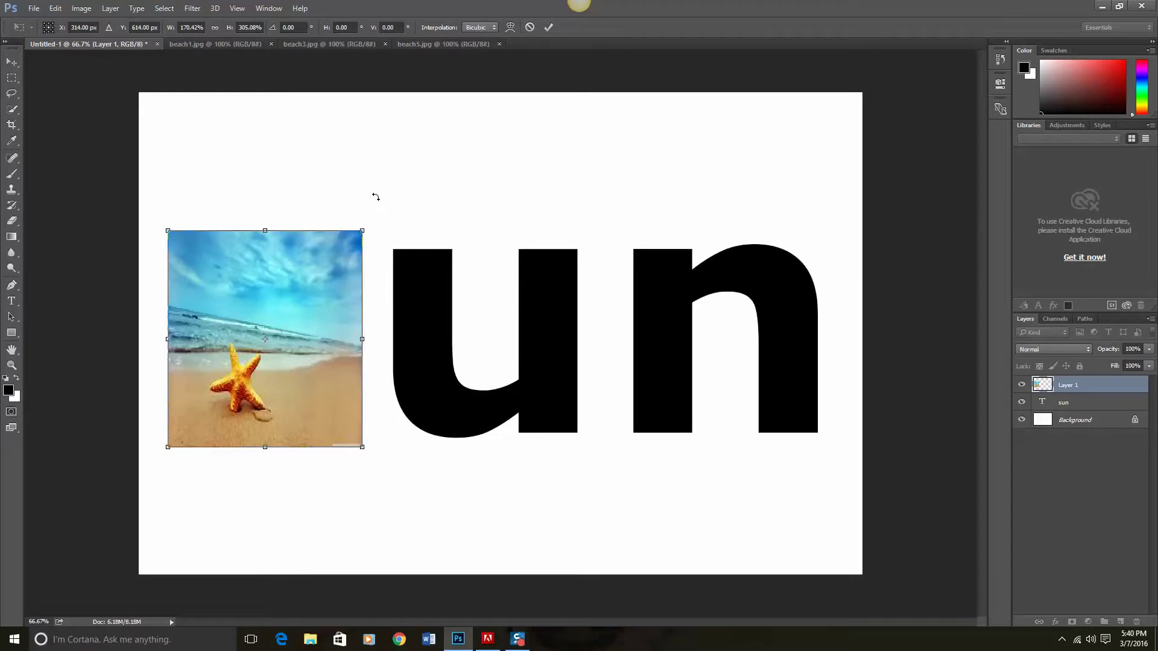
click(549, 28)
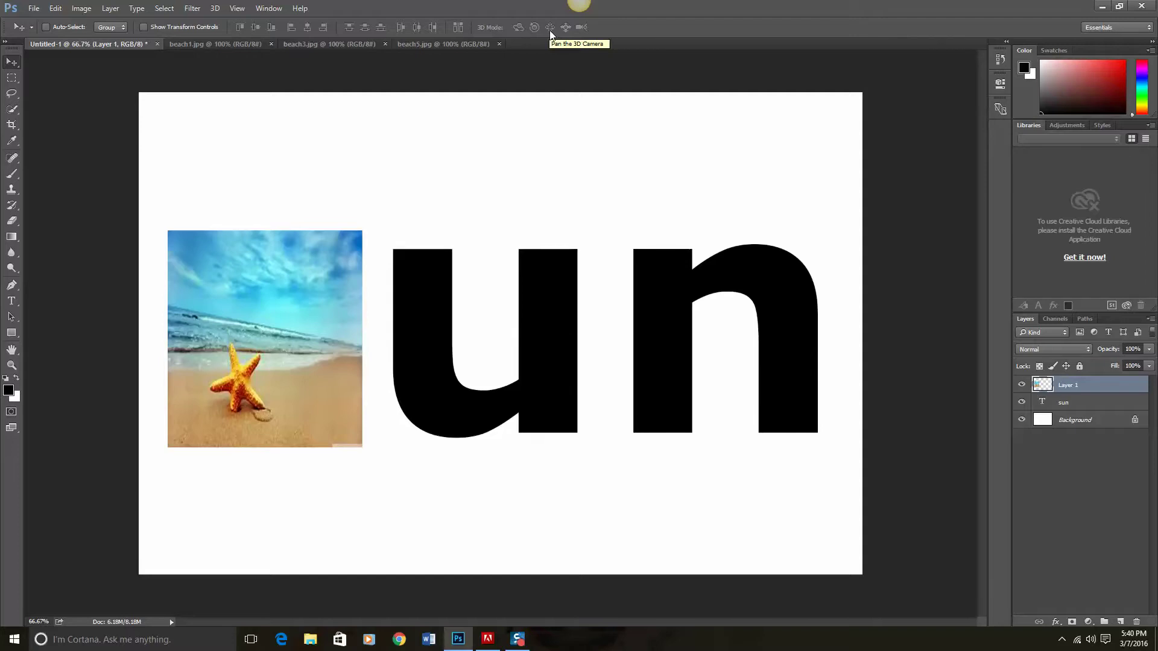
Step: Rename the starfish photo layer to 's'
double_click(1072, 386)
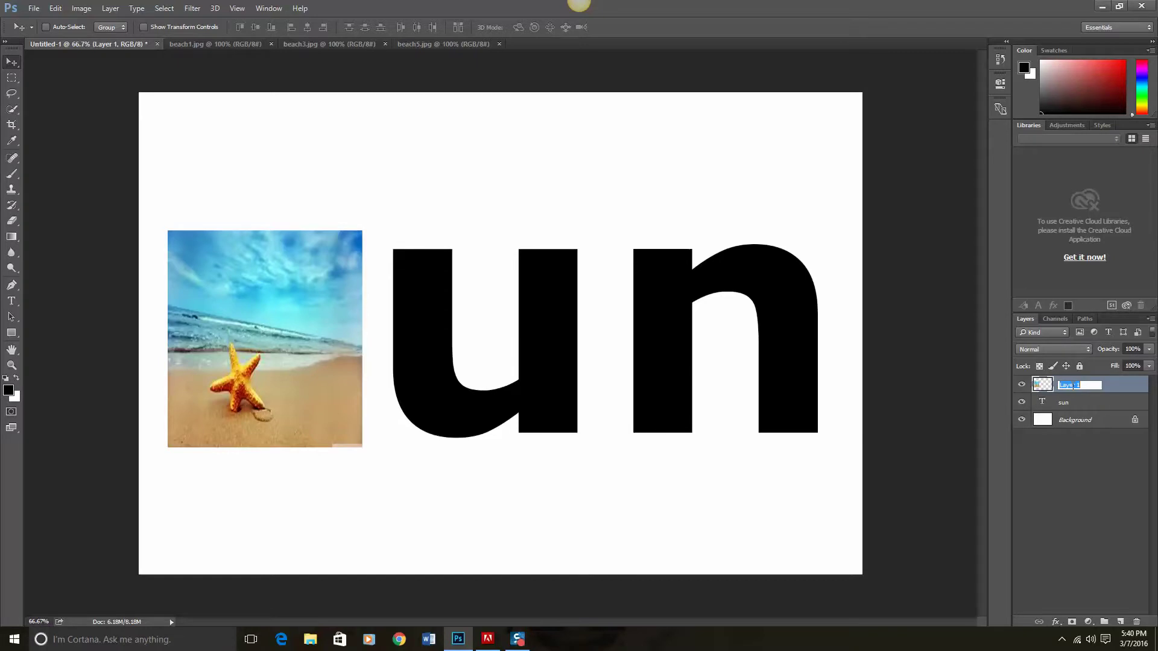
text(s)
click(1104, 534)
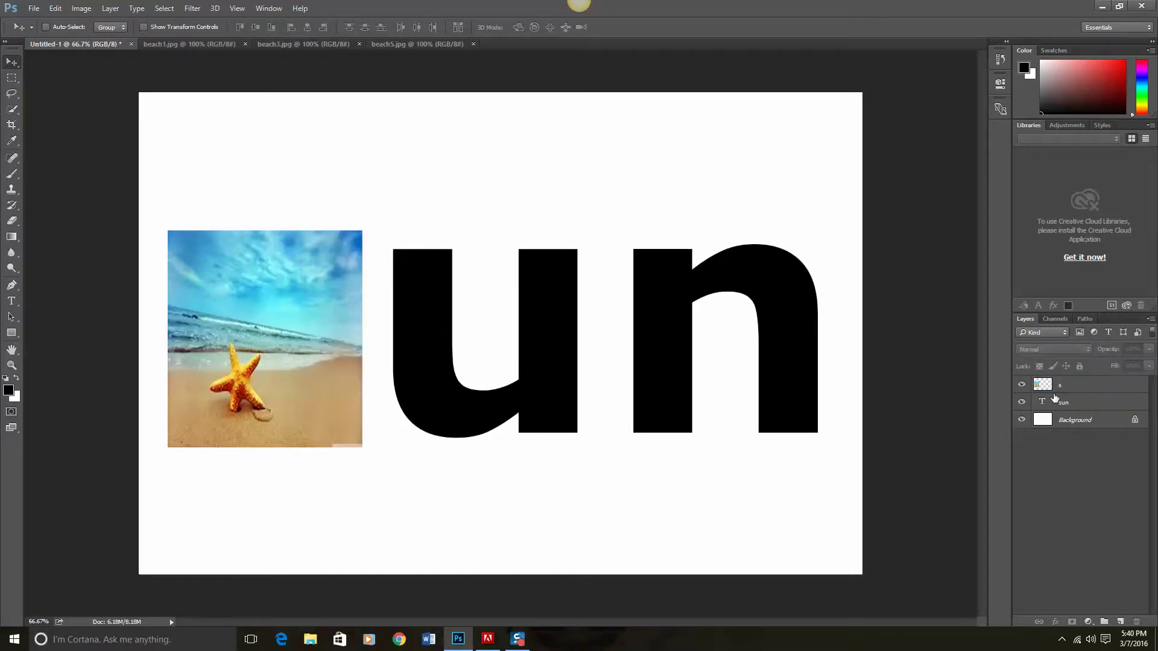
Step: Apply Create Clipping Mask to the 's' layer so the photo shows only inside the letter
click(1077, 387)
right_click(1076, 386)
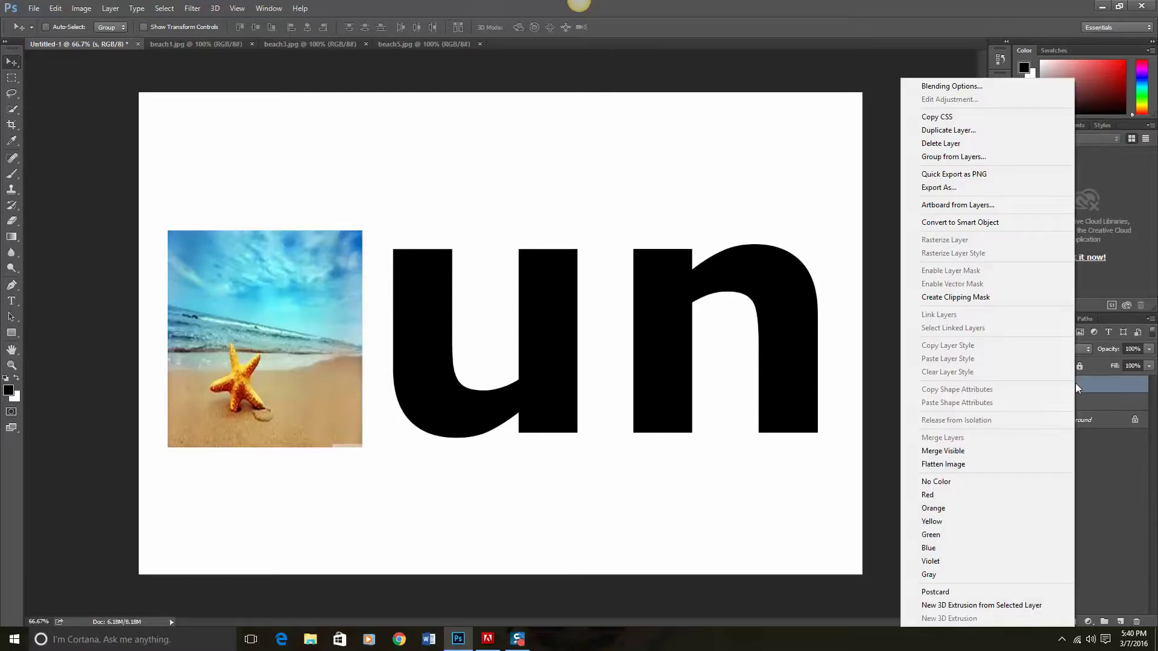
click(990, 297)
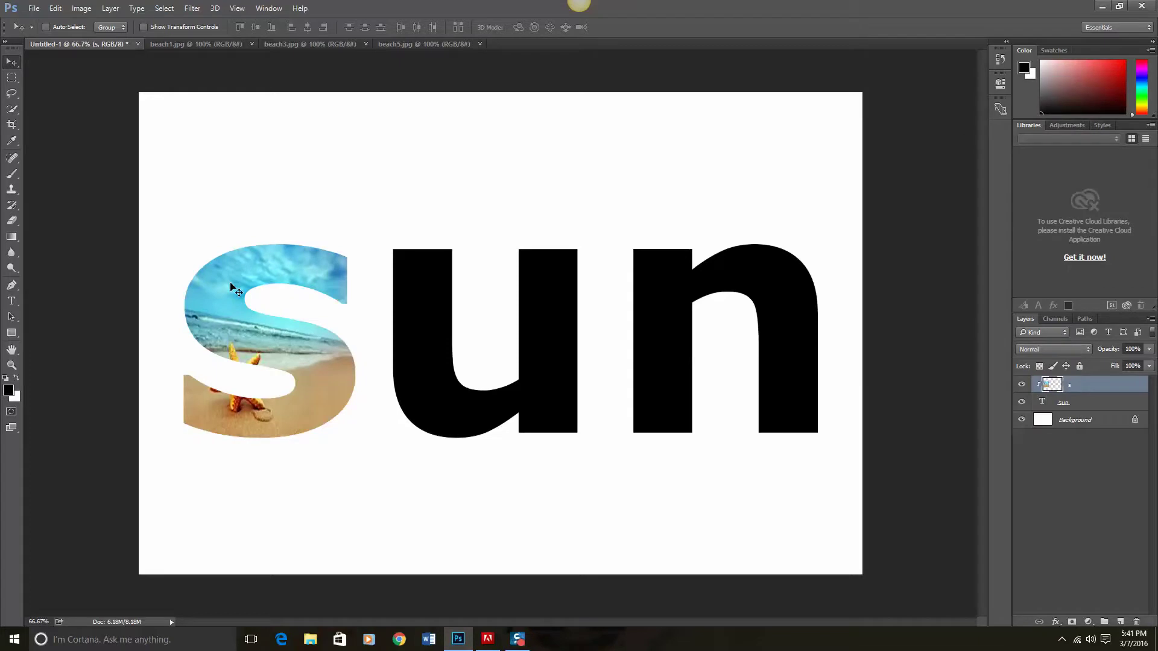
Step: Shift and rescale the clipped starfish photo so it fills only the s, leaving the u black
drag(230, 291, 311, 270)
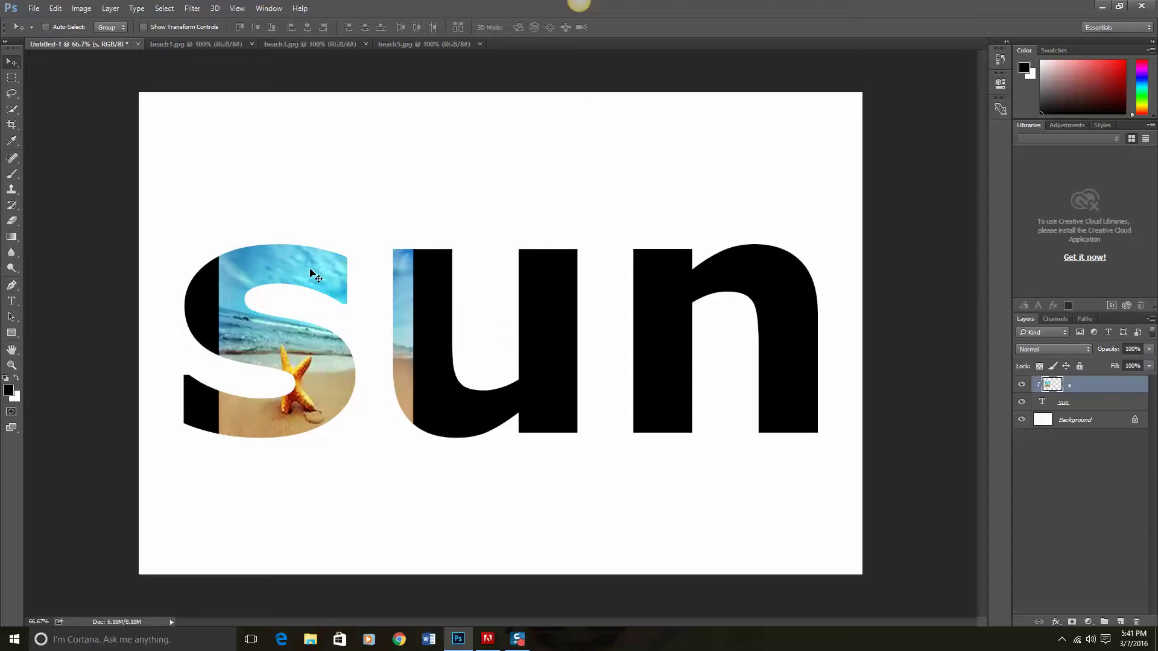
key(ctrl+t)
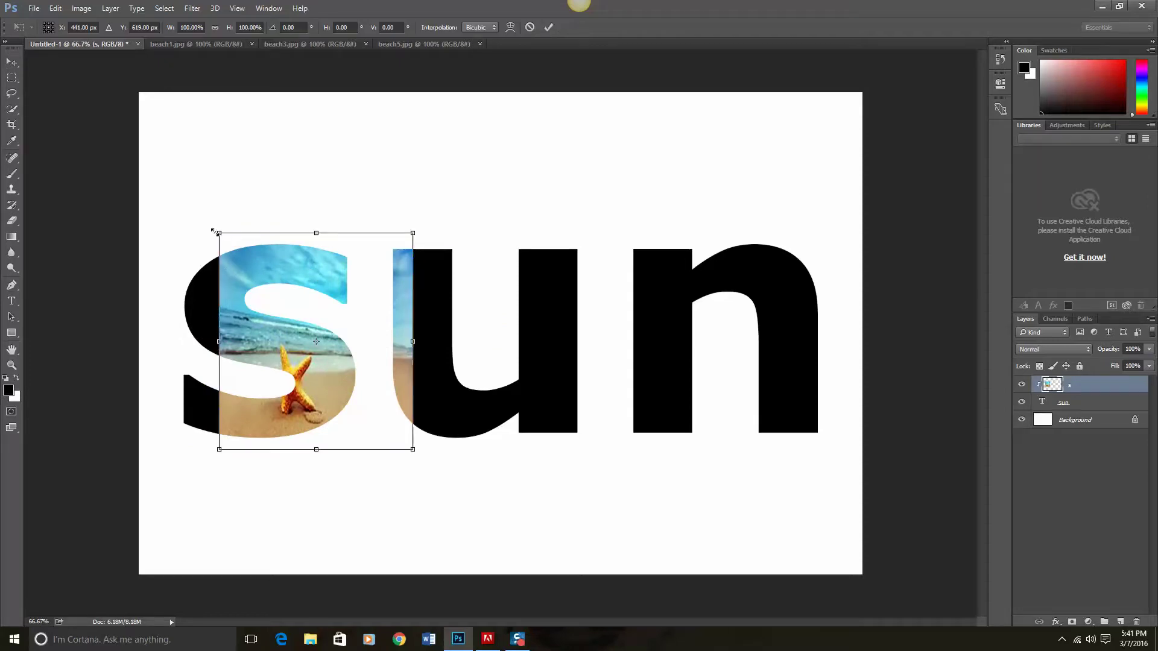
drag(218, 233, 149, 208)
drag(245, 339, 198, 344)
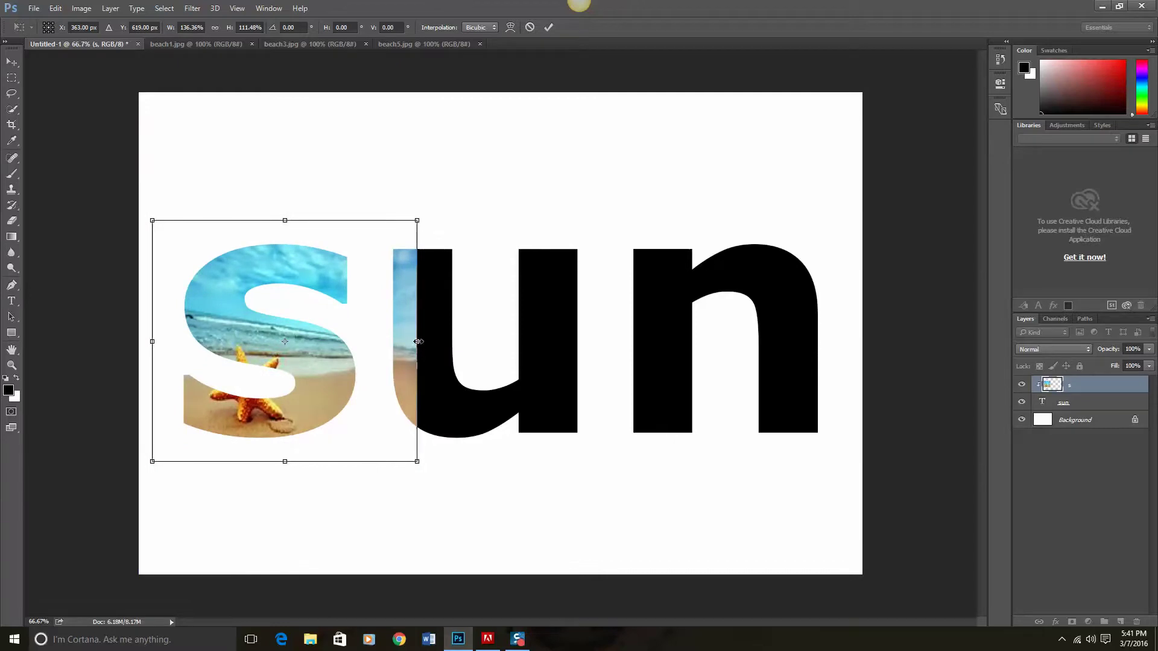
drag(419, 342, 364, 331)
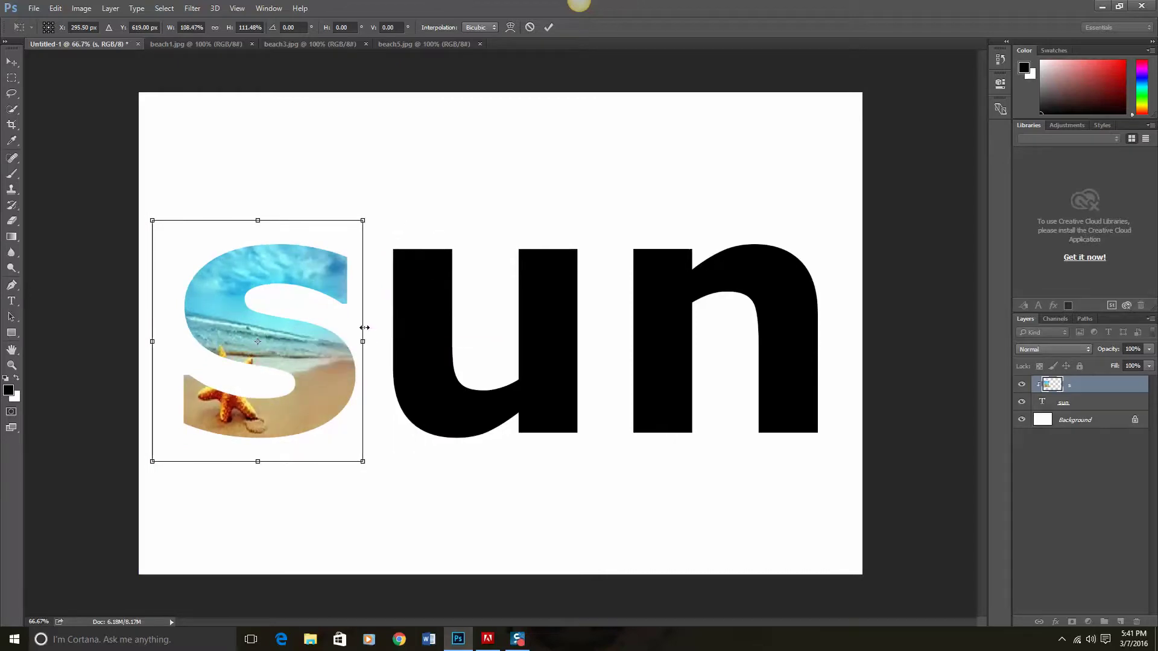
click(547, 28)
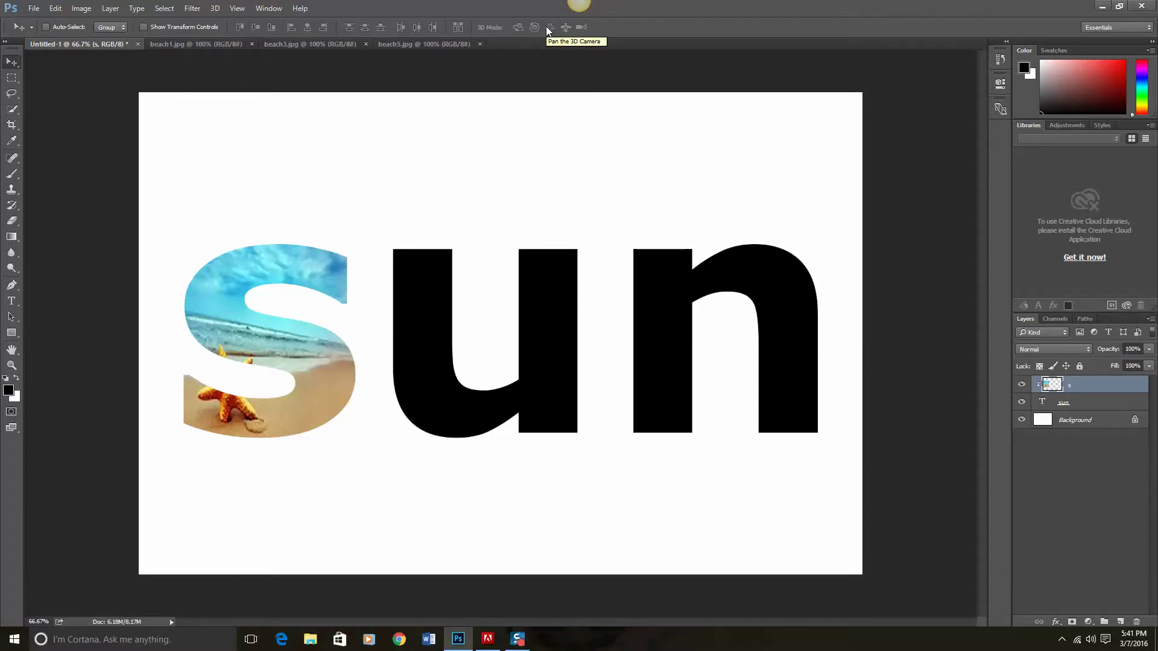
Step: Copy all of beach3.jpg and paste it into Untitled-1 as Layer 1 over the u
click(278, 47)
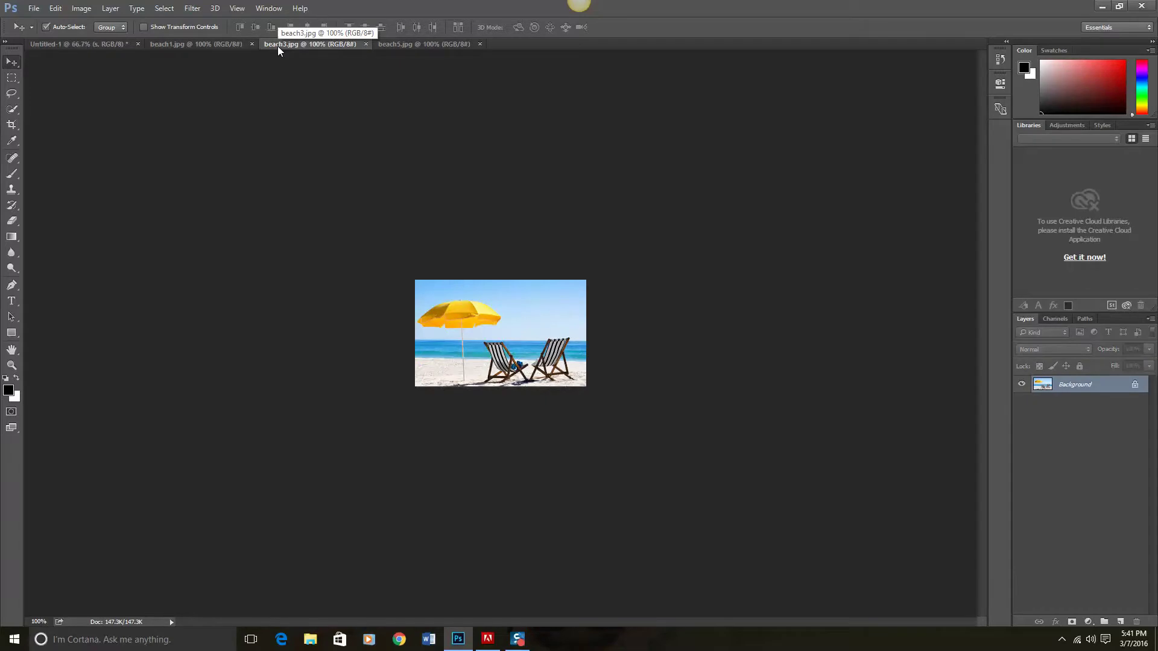
key(ctrl+a)
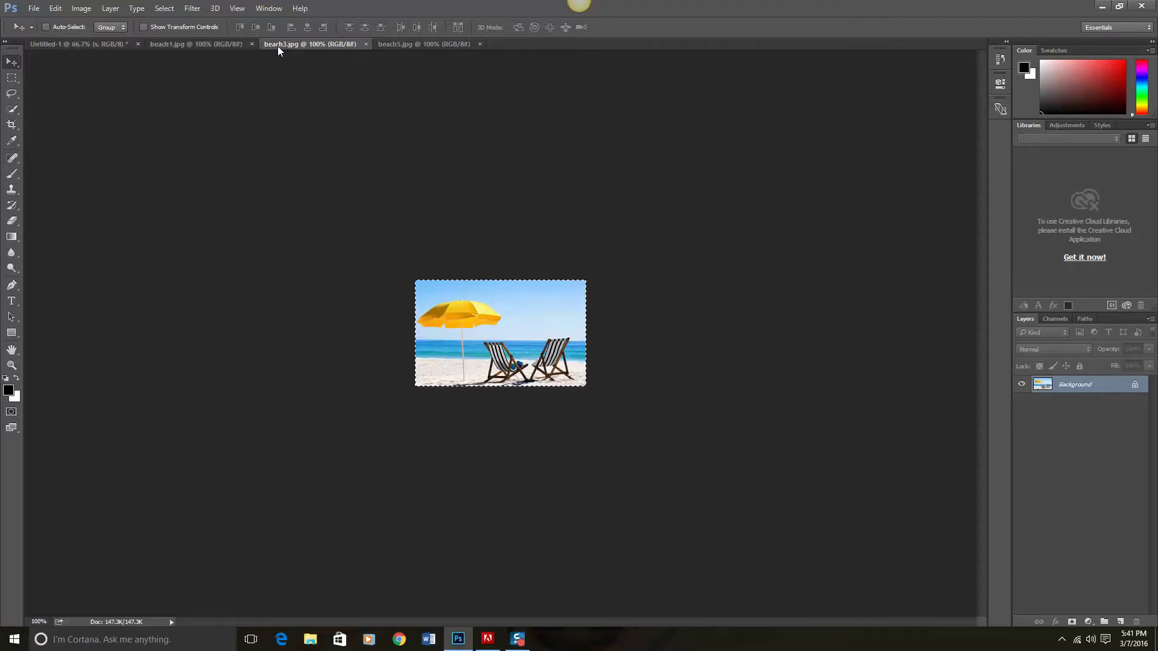
click(85, 43)
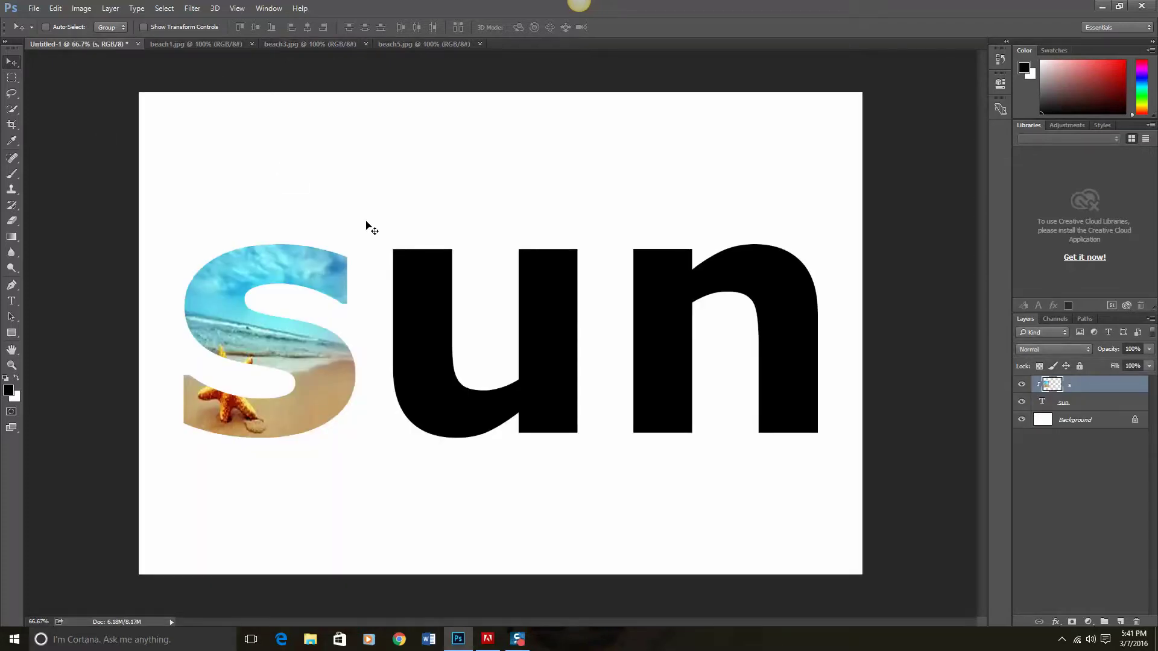
key(ctrl+v)
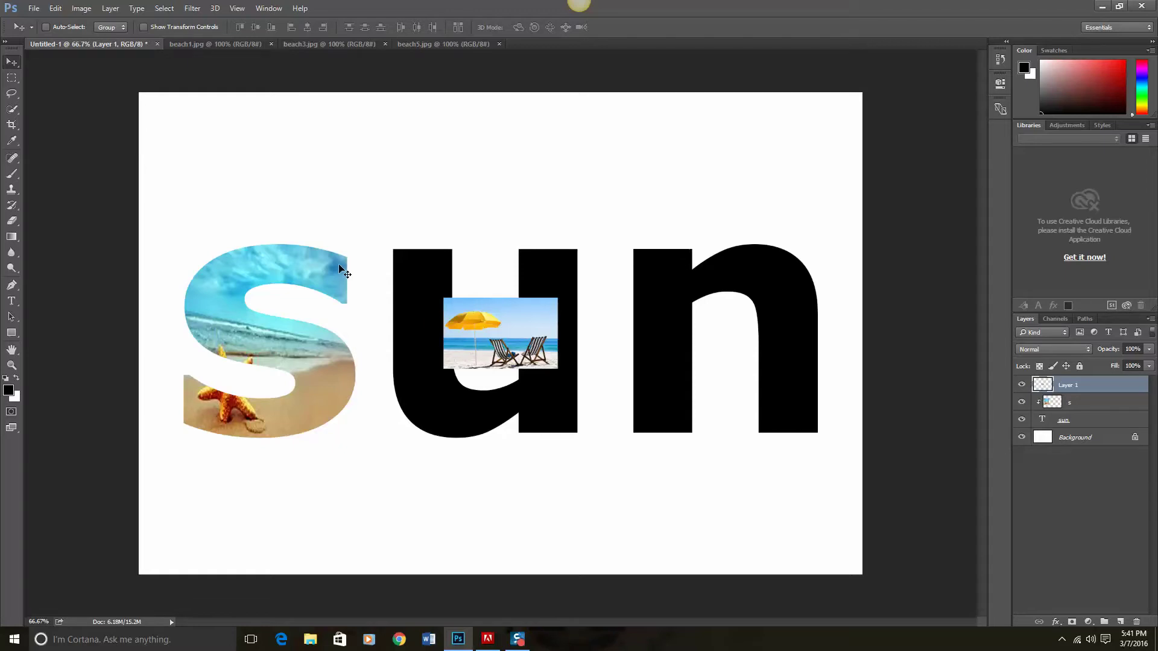
Step: Scale the umbrella photo over the u to about 1.67 × 1.68 inches, shown in inch units
key(ctrl+t)
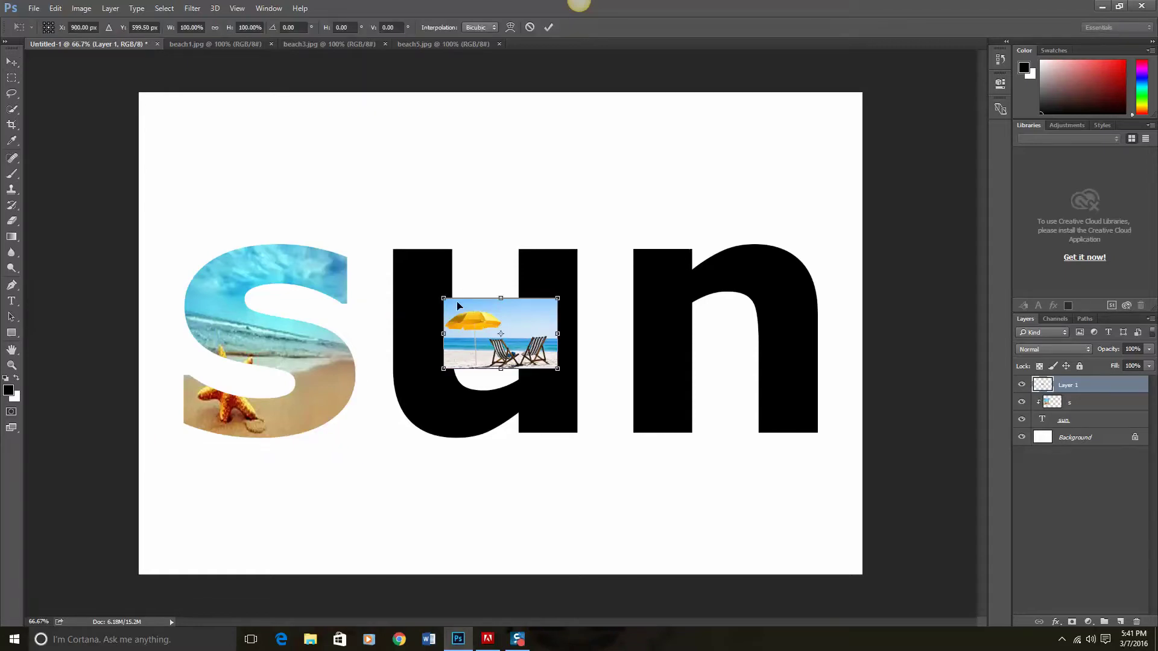
drag(443, 299, 384, 236)
drag(563, 374, 584, 438)
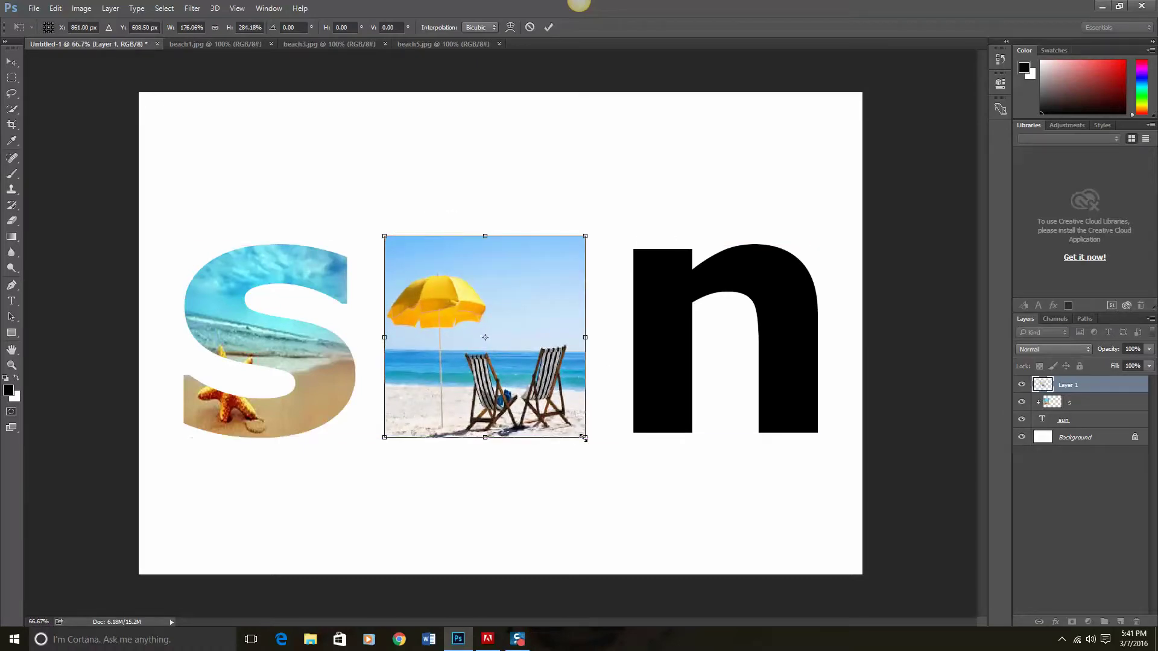
right_click(244, 28)
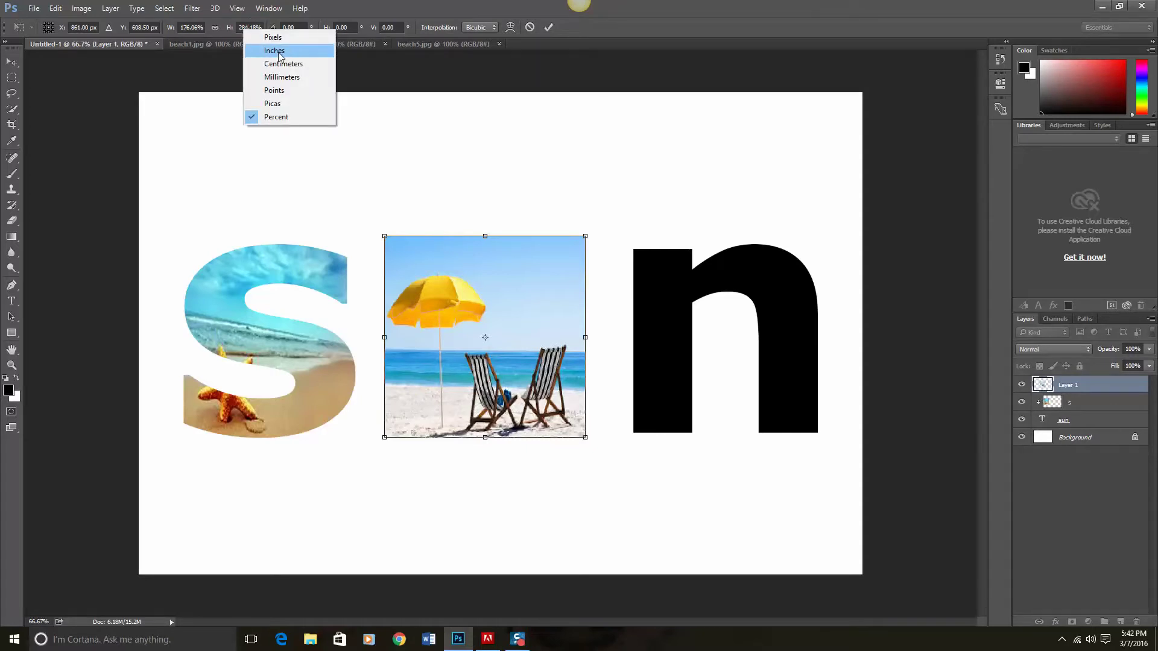
click(269, 51)
click(197, 28)
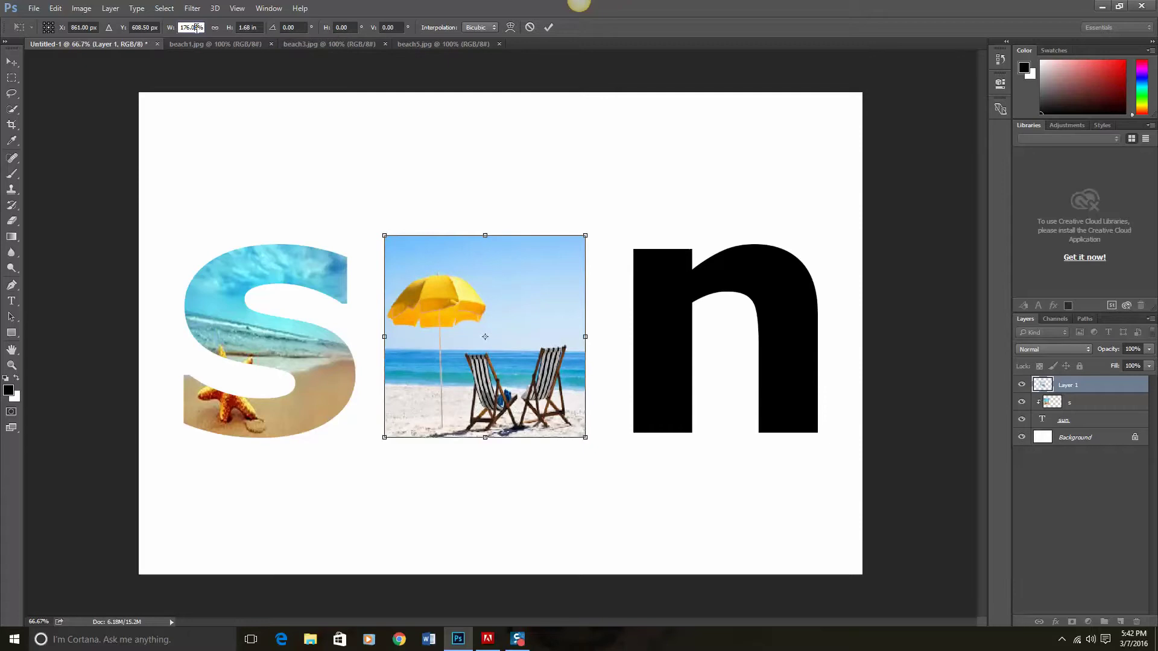
right_click(195, 28)
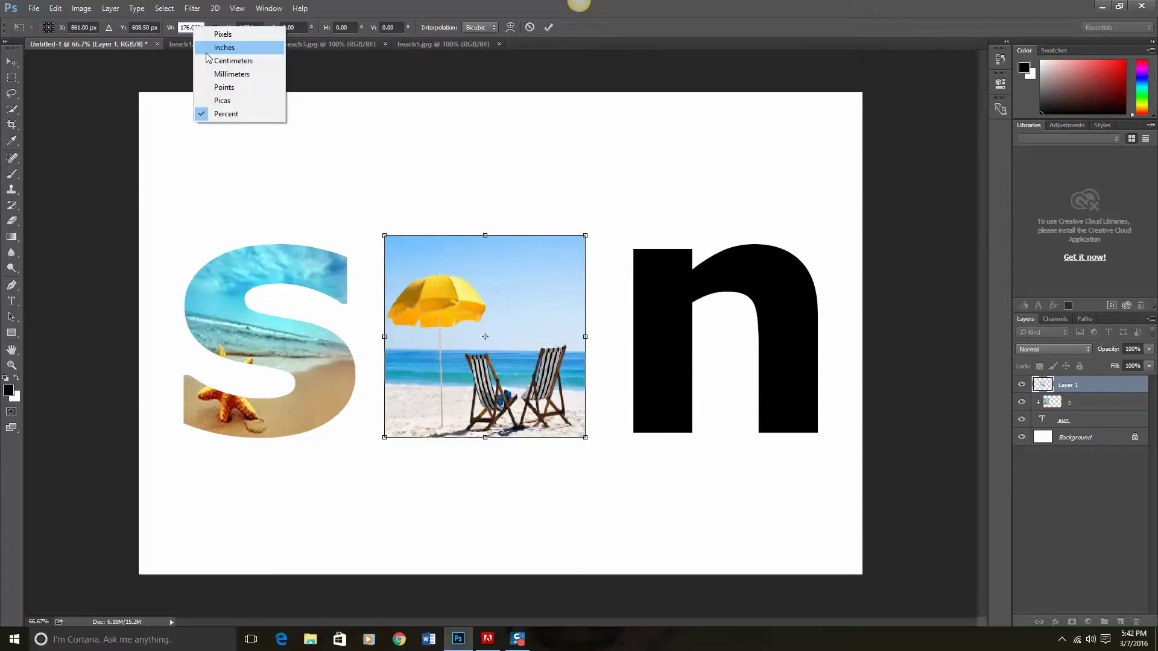
click(205, 52)
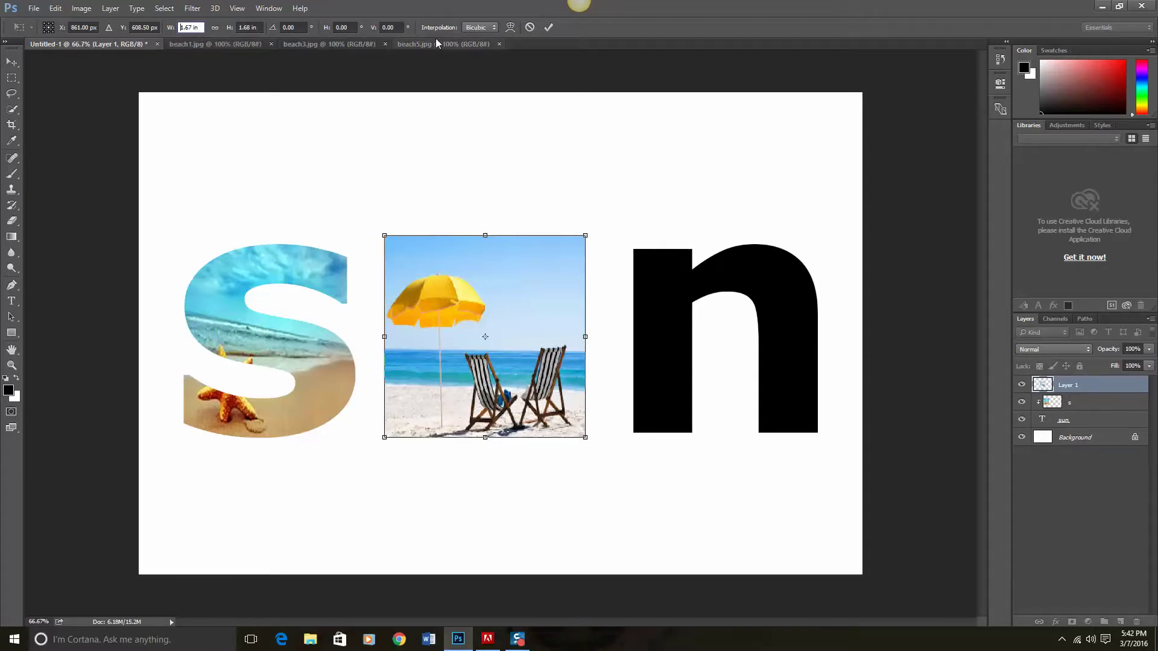
click(547, 28)
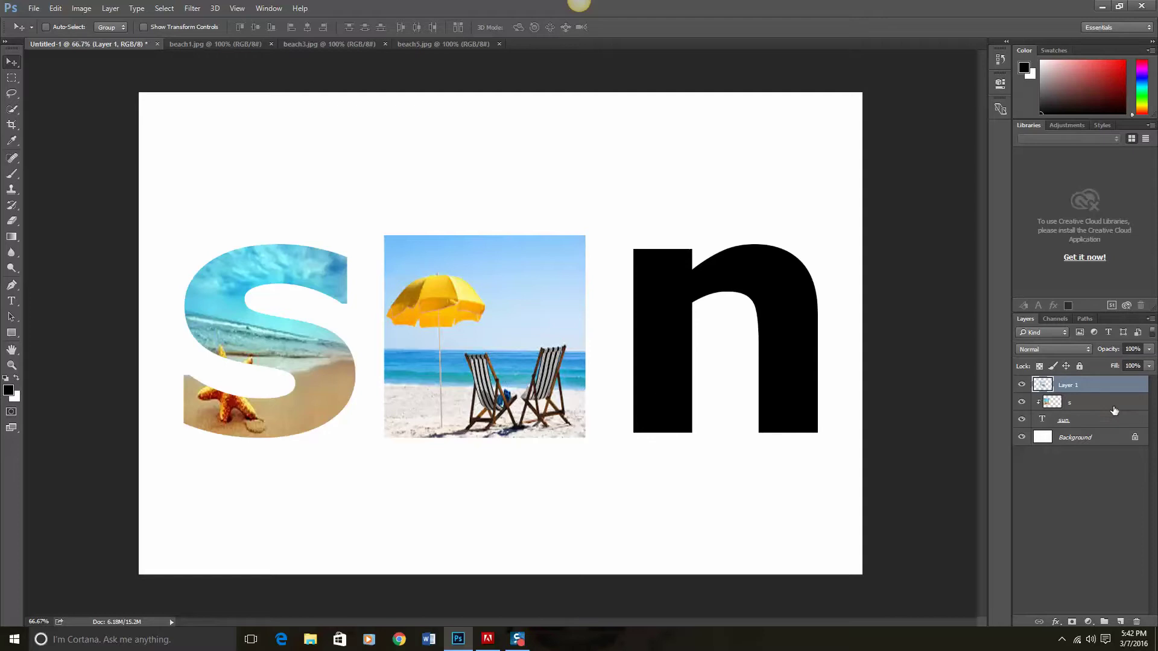
Step: Rename Layer 1 to 'u' and clip the umbrella photo into the letter u
double_click(1069, 386)
text(u)
key(Return)
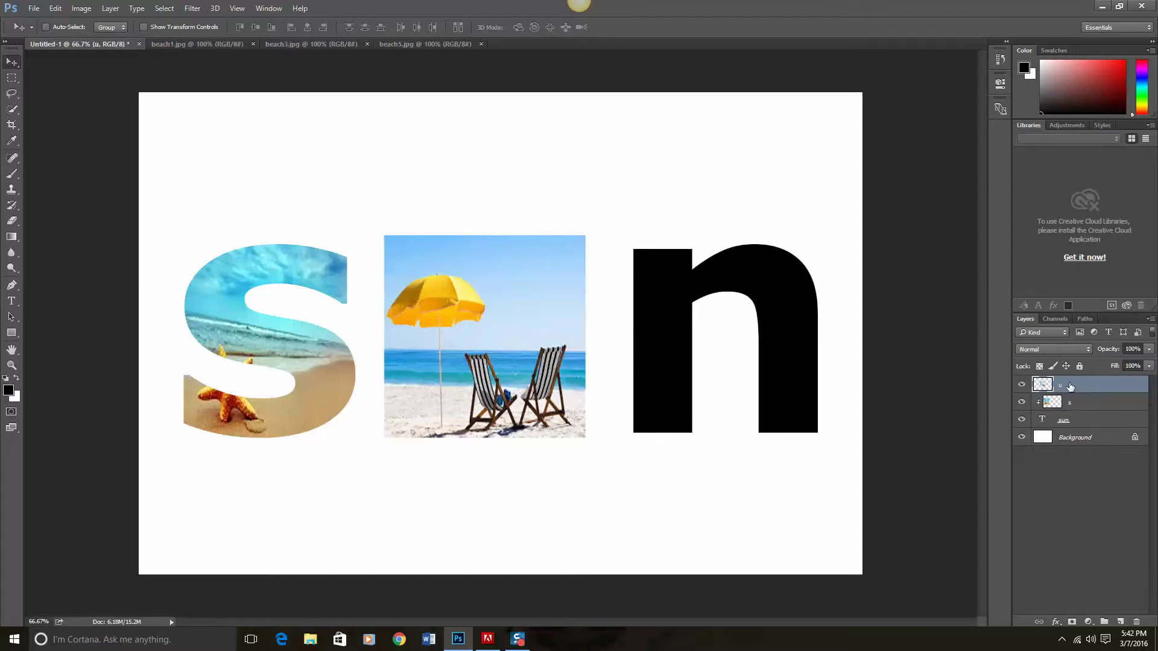
right_click(1071, 386)
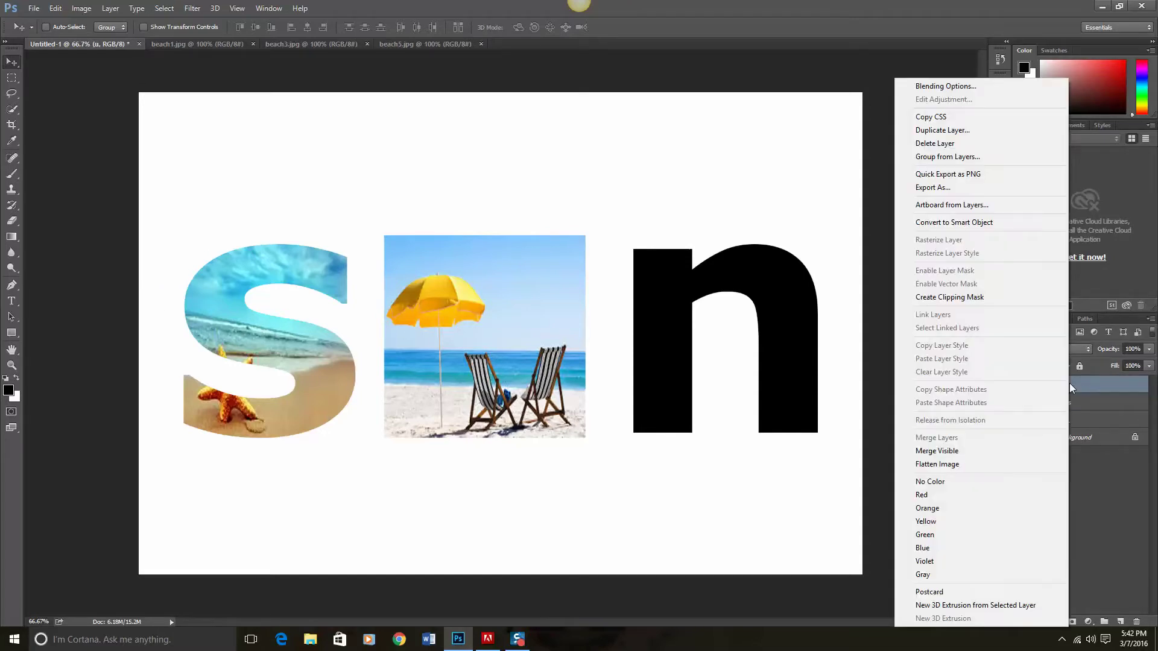
click(968, 297)
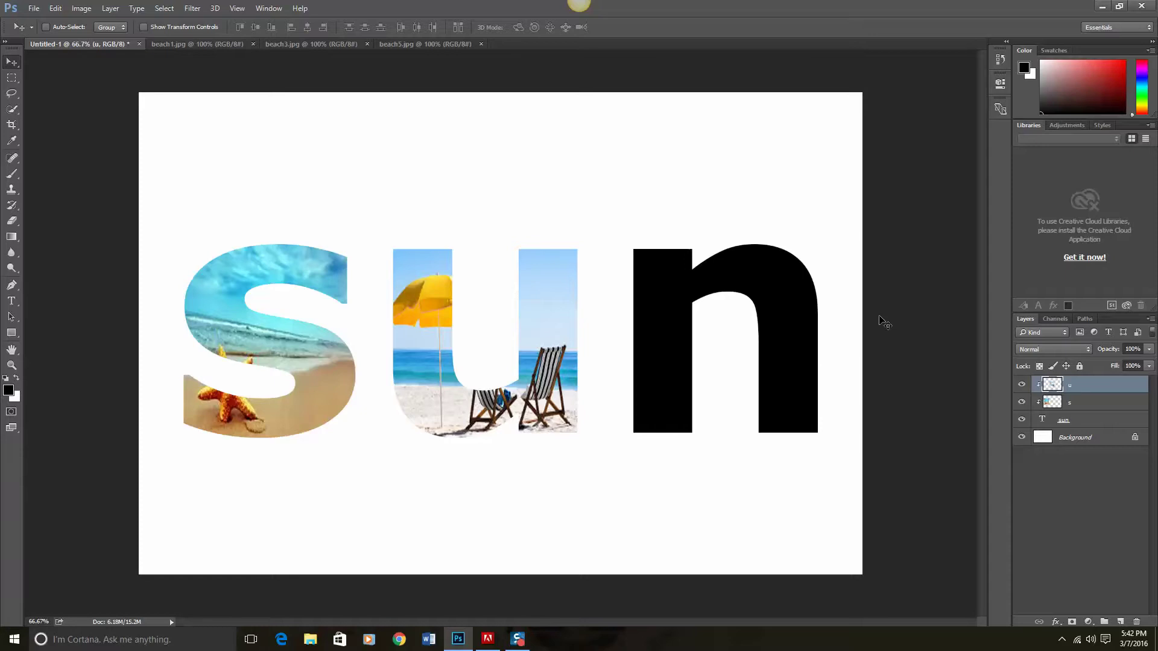
Step: Copy the whole beach5.jpg cliff photo into the sun document and drag it onto the letter n
click(424, 48)
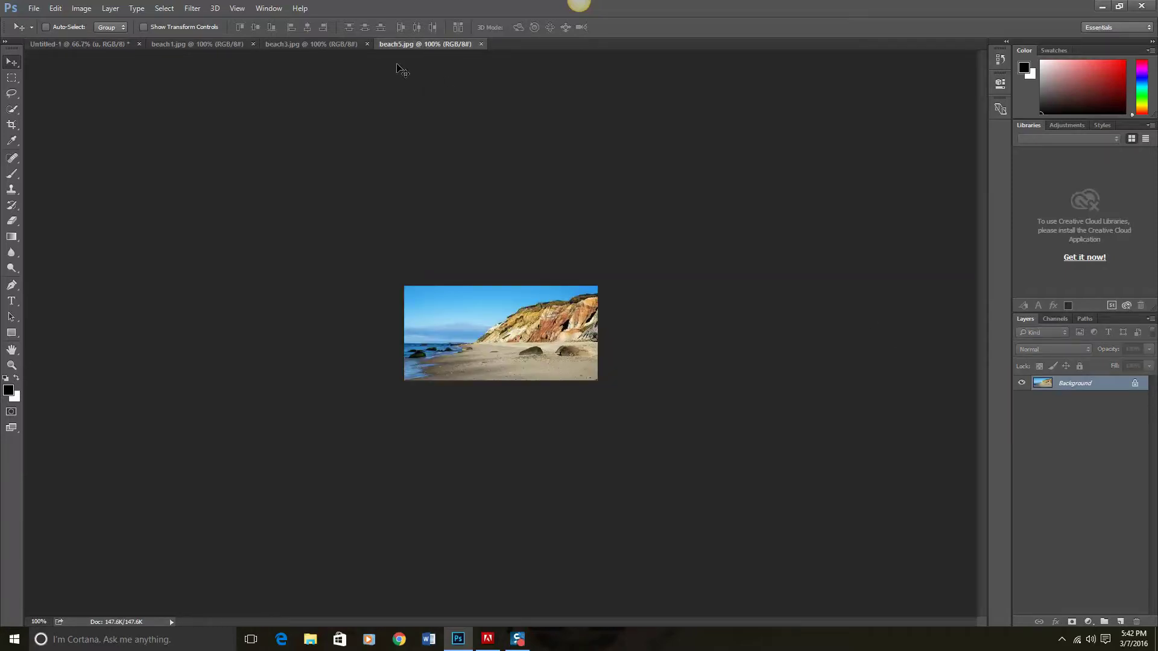
key(ctrl+a)
click(38, 44)
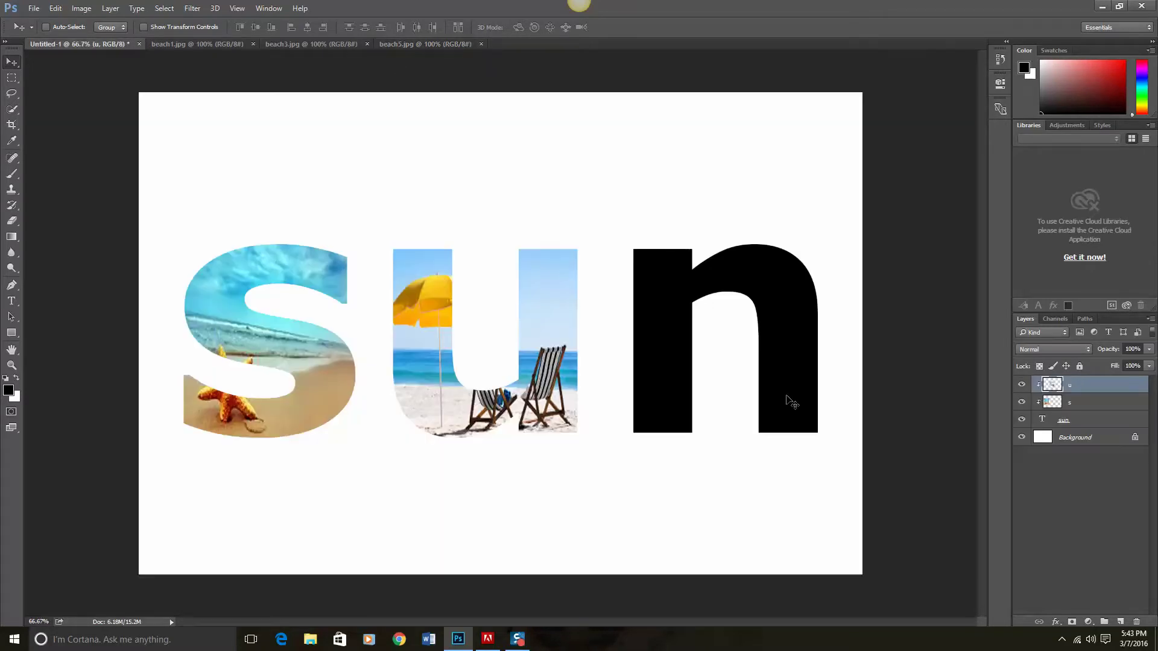
key(ctrl)
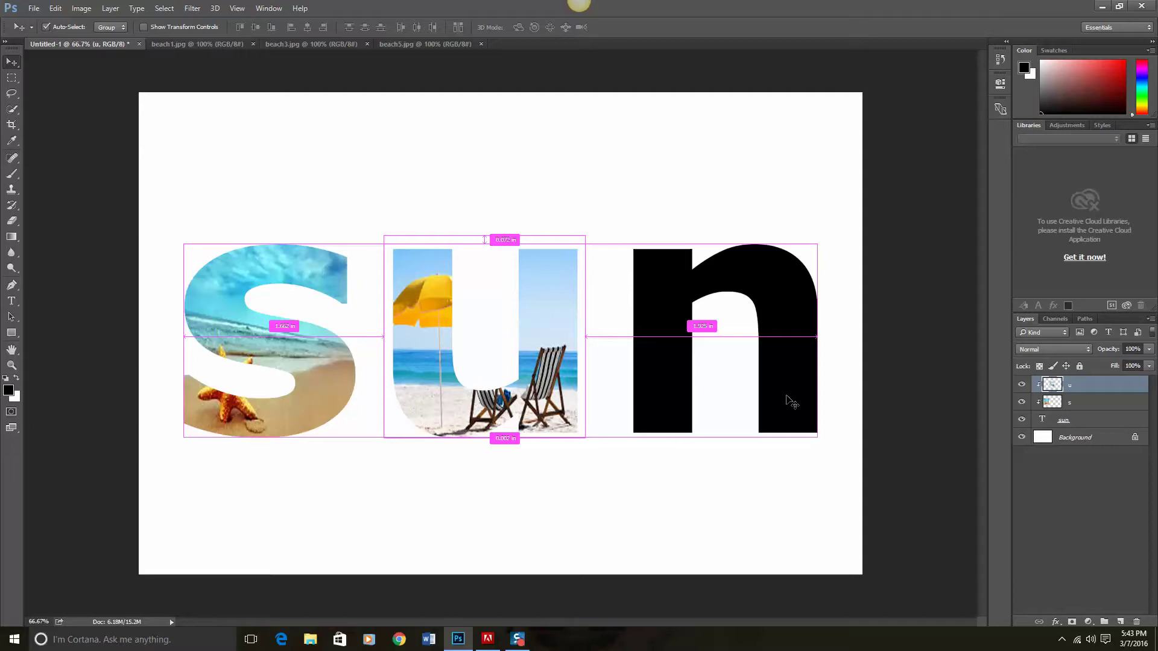
key(ctrl+v)
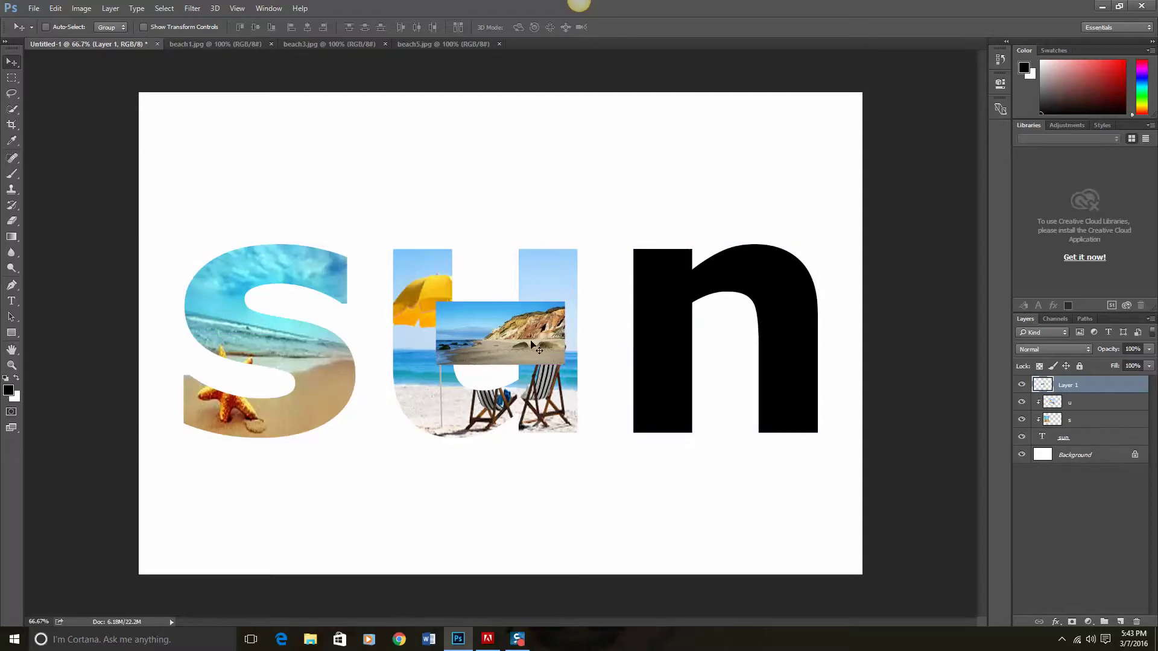
drag(532, 344, 727, 416)
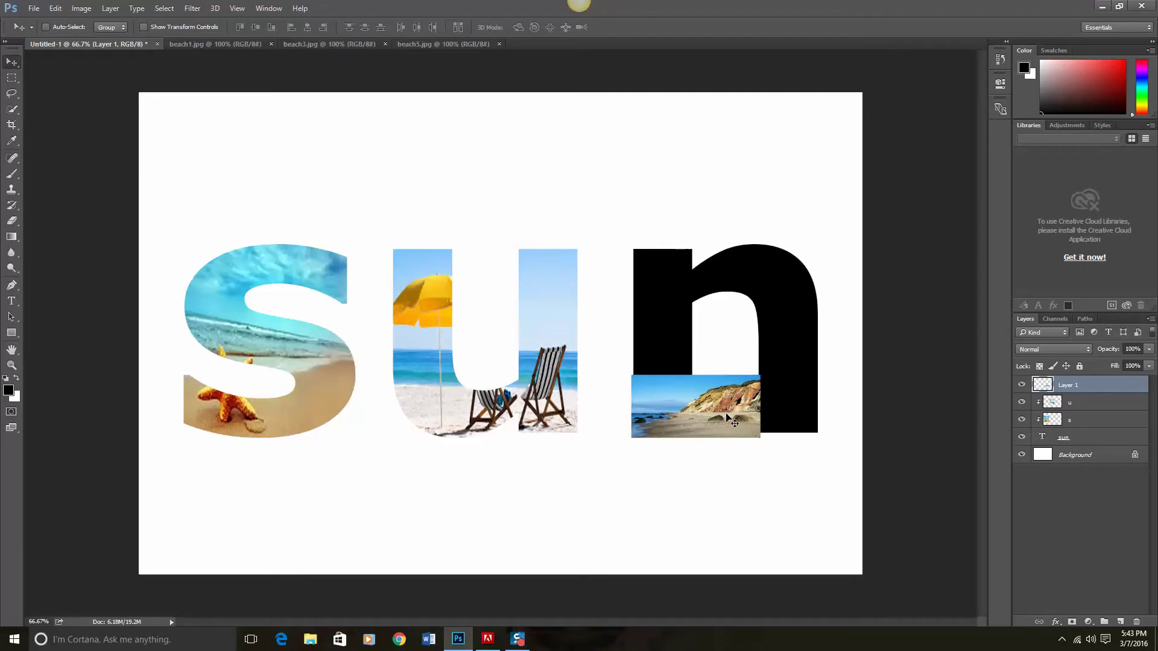
Step: Free-transform the cliff photo to 2 × 2 inches, align it with the letters' top, and commit
key(ctrl+t)
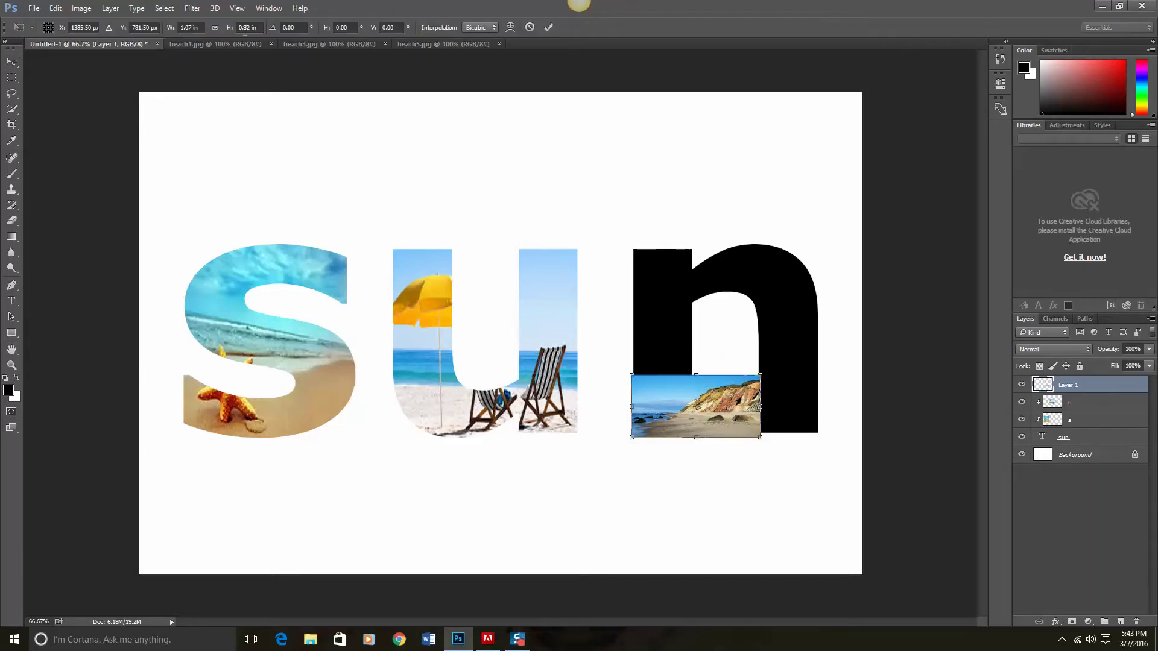
click(204, 26)
double_click(184, 27)
key(BackSpace)
text(2)
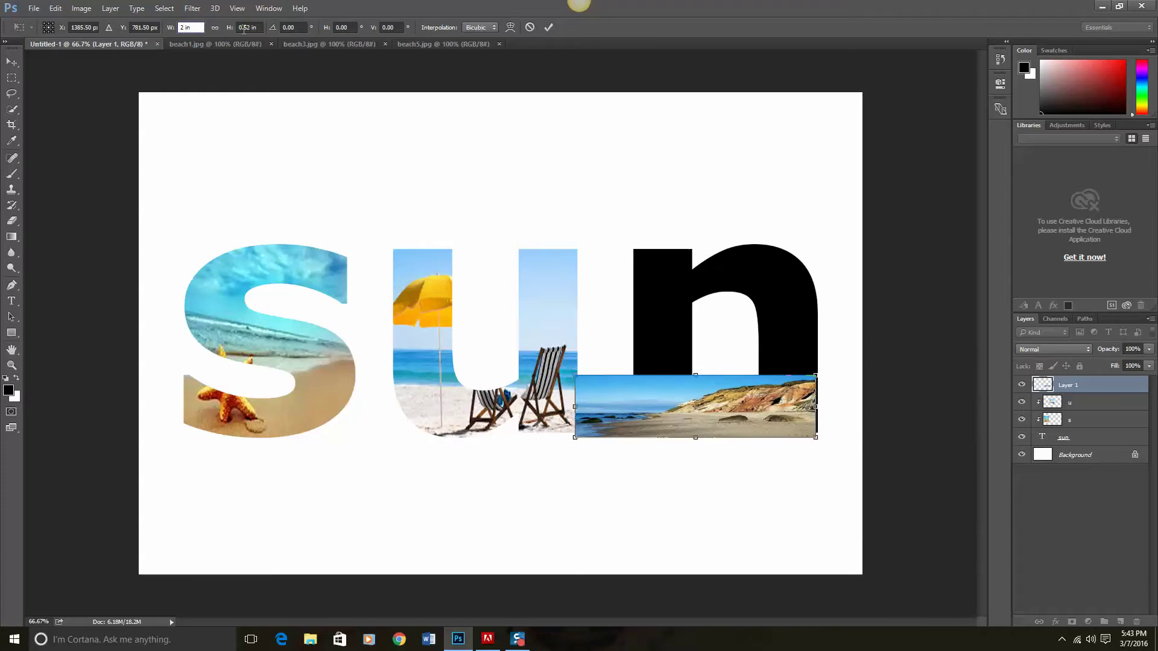
click(228, 28)
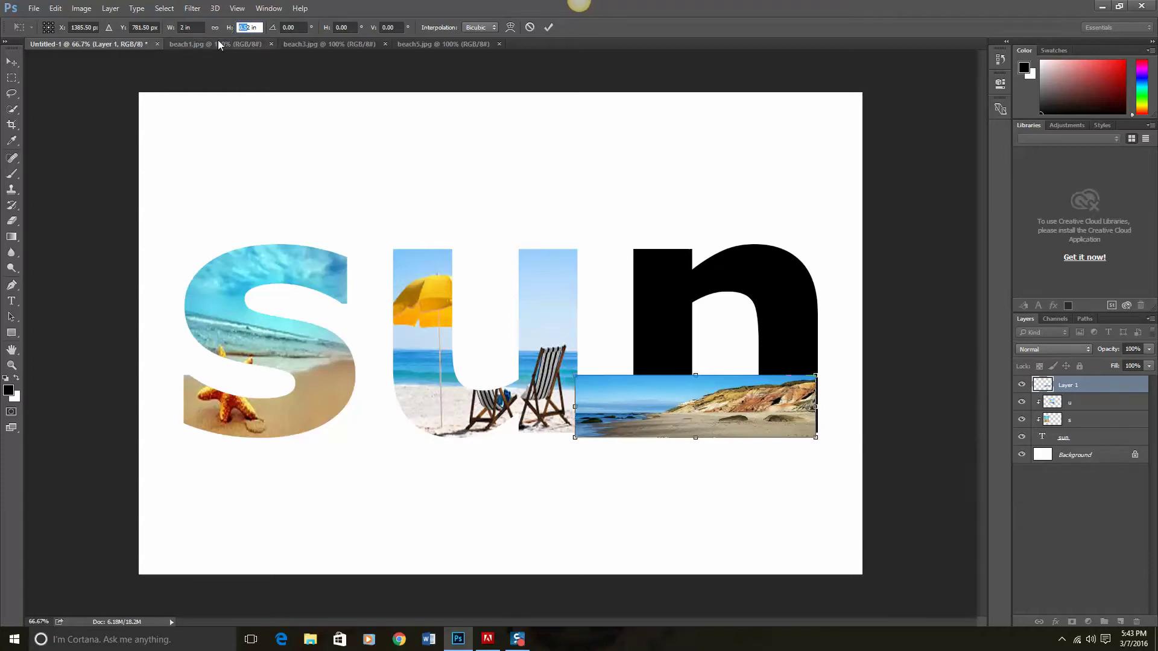
text(2)
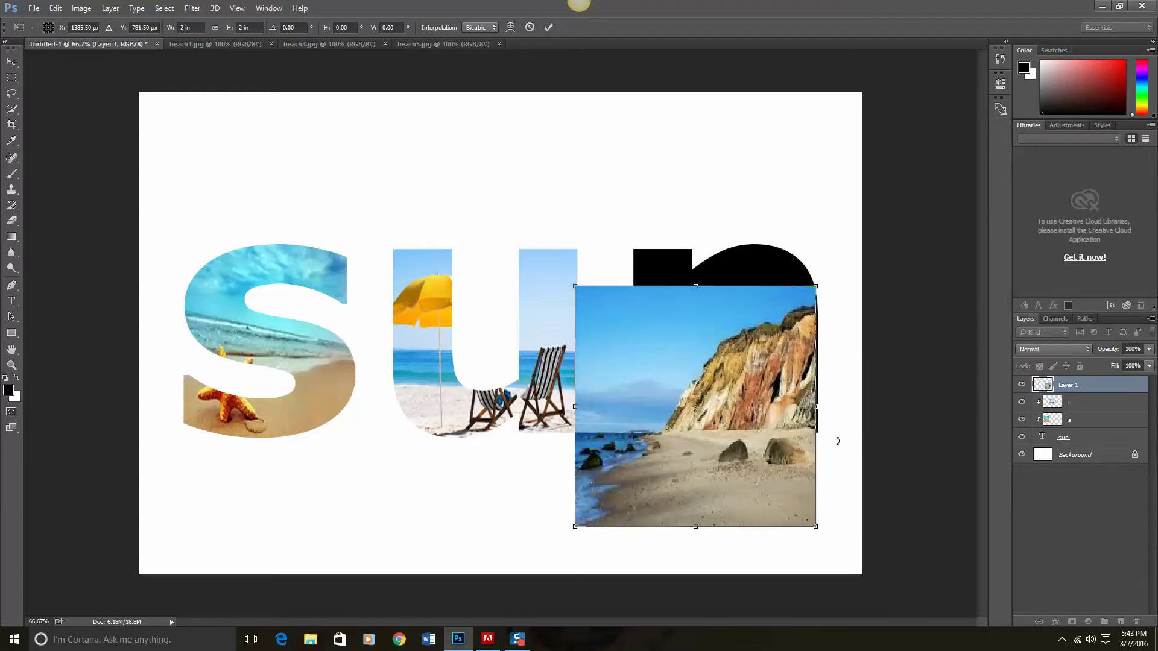
drag(799, 433, 823, 389)
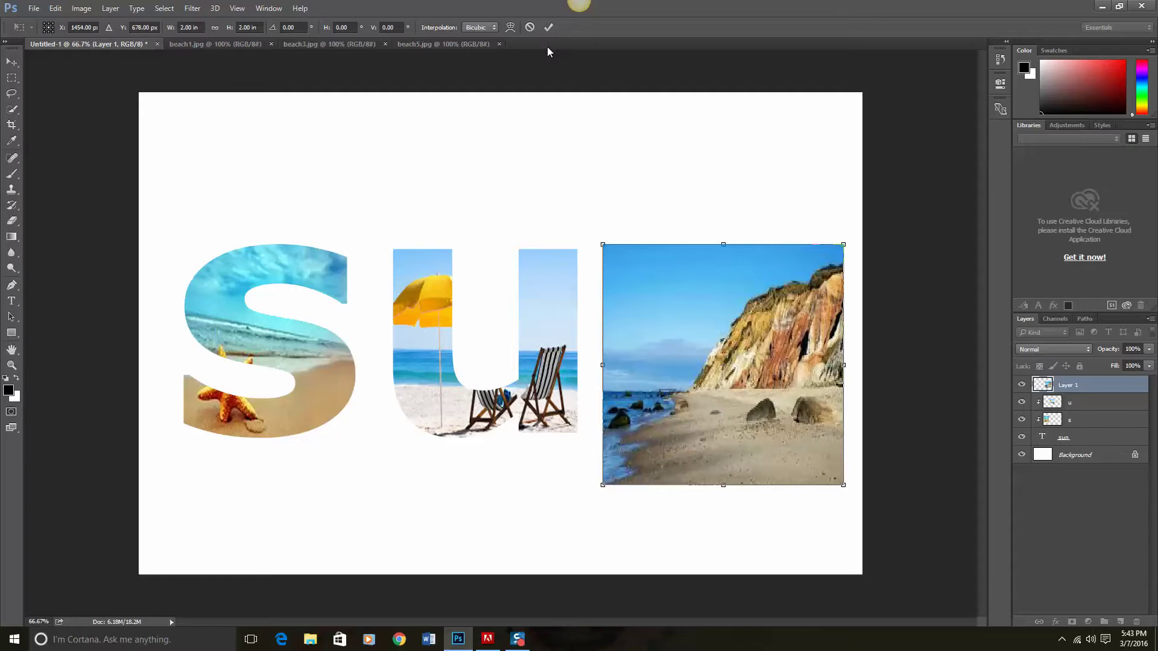
click(548, 27)
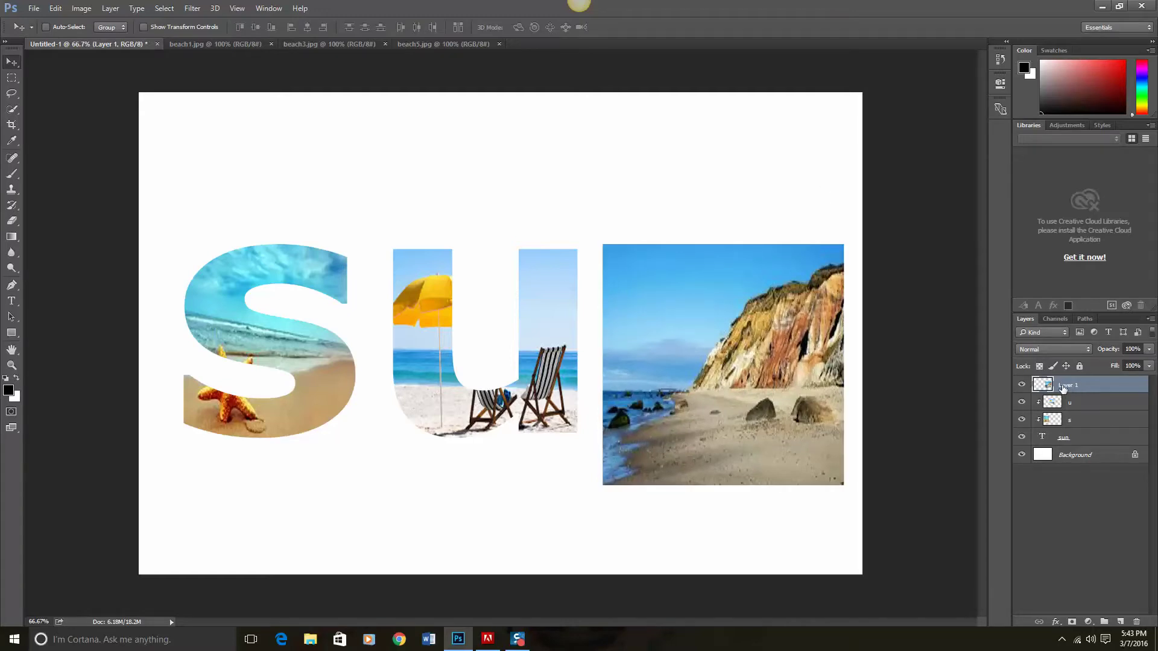
Step: Rename Layer 1 to 'n', clip the cliff photo into the letter n, and shift it left
double_click(1067, 386)
text(n)
click(1101, 529)
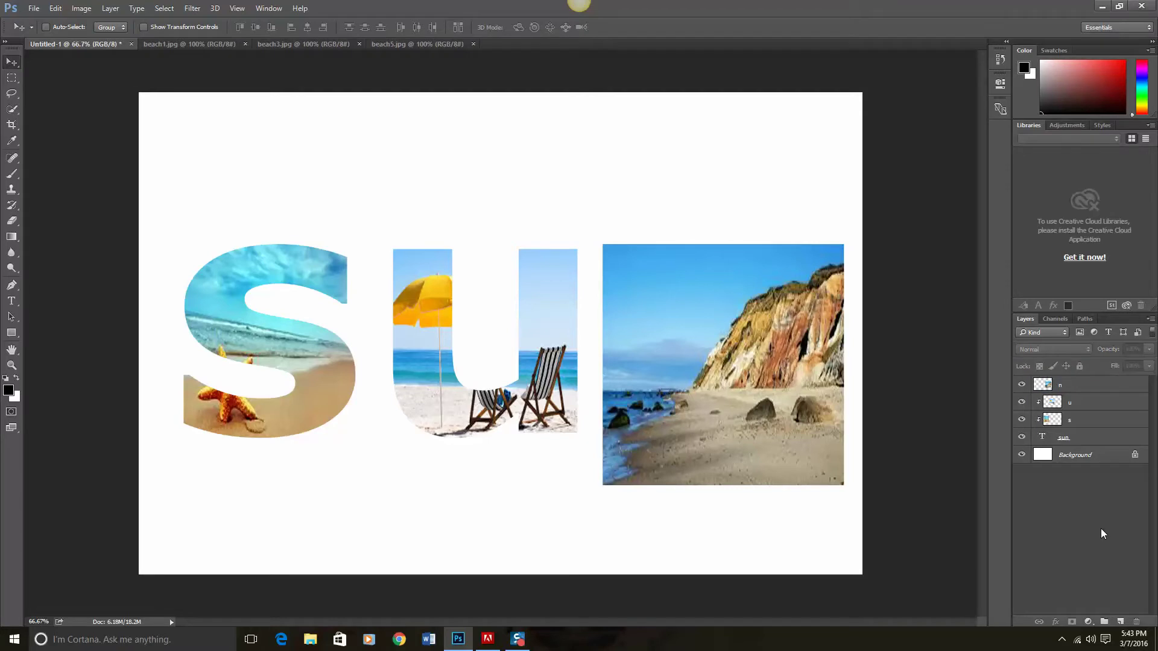
click(1075, 387)
right_click(1075, 386)
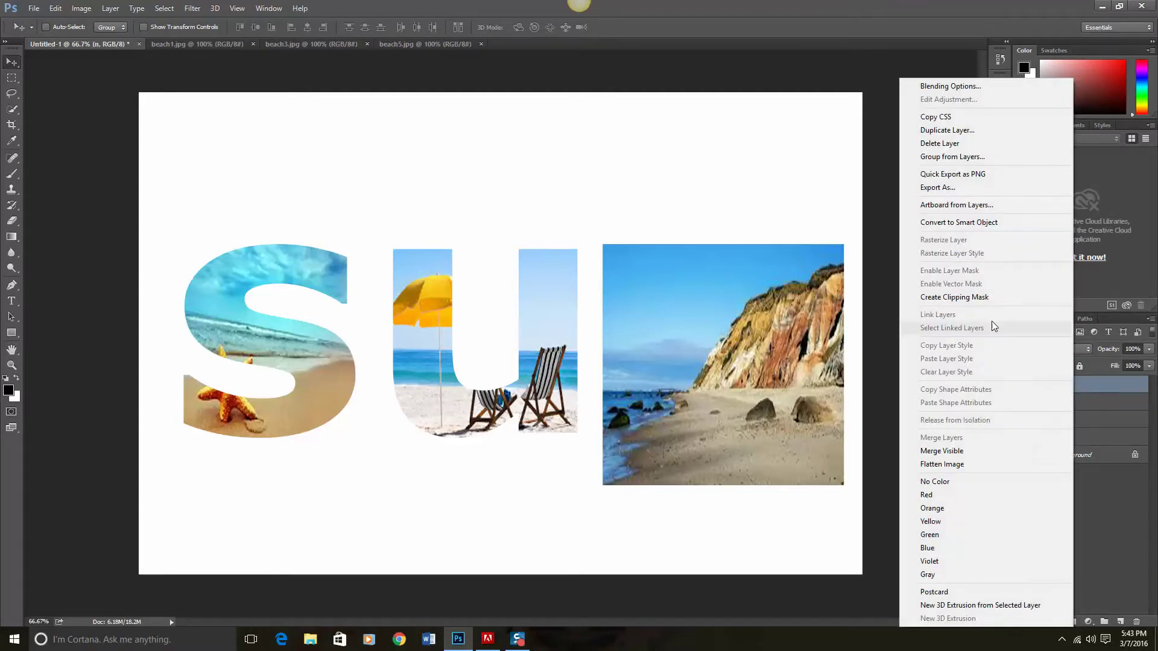
click(985, 298)
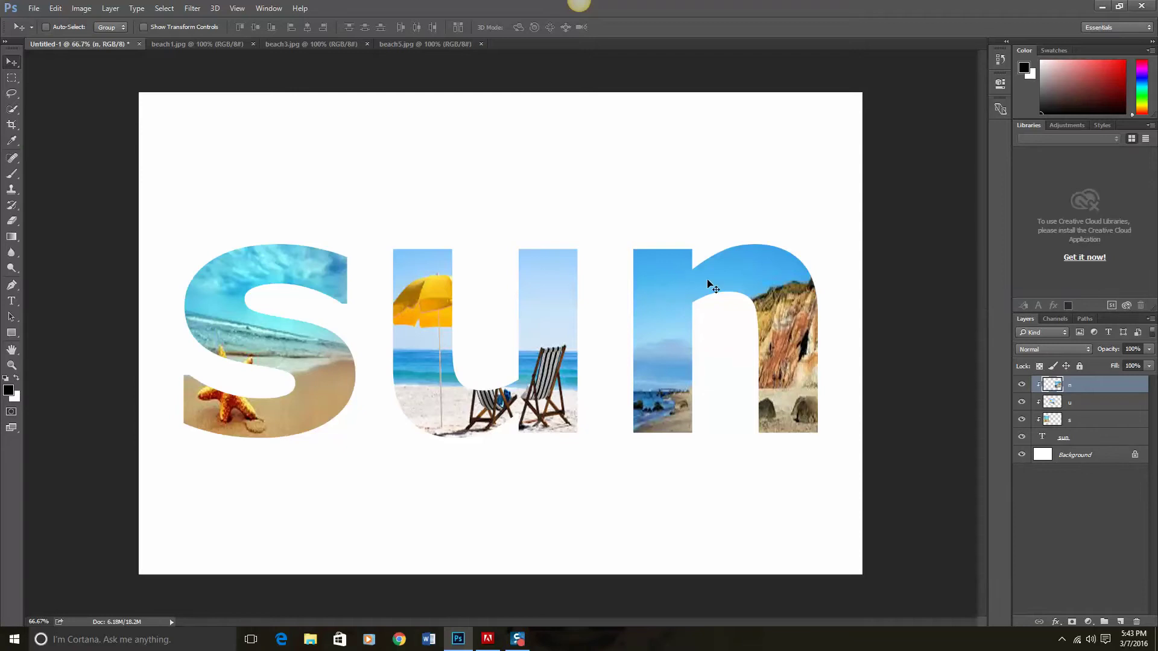
drag(811, 297, 782, 280)
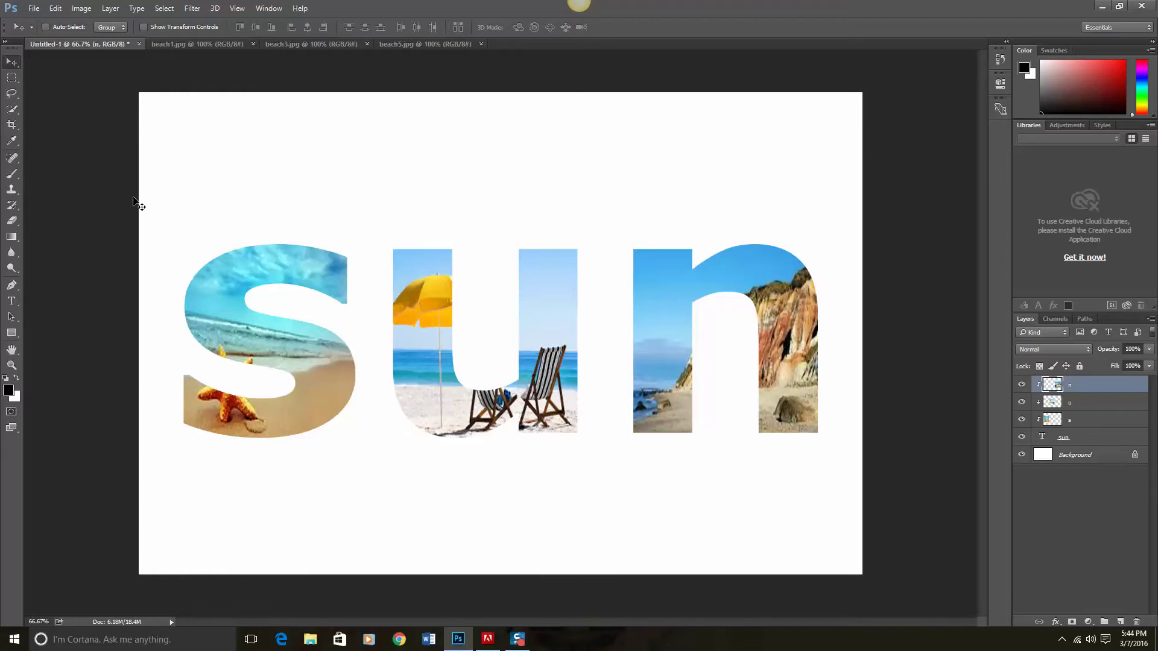
Step: Select the sun text layer and add a Stroke layer style from the Layer menu
click(13, 302)
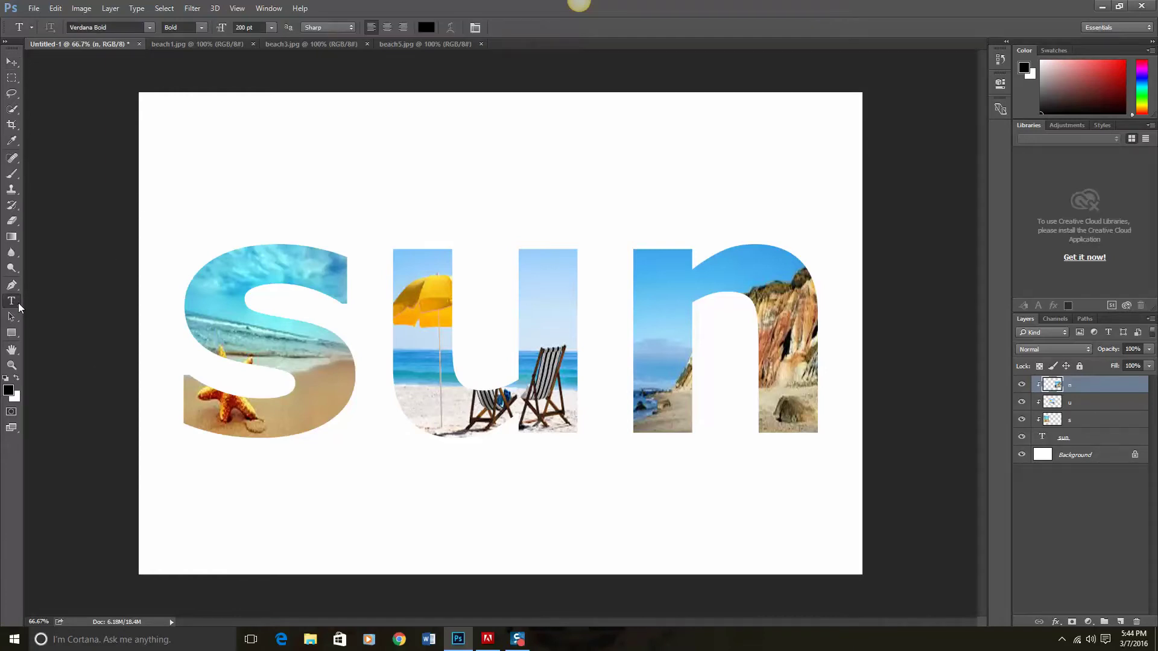
drag(199, 303, 763, 339)
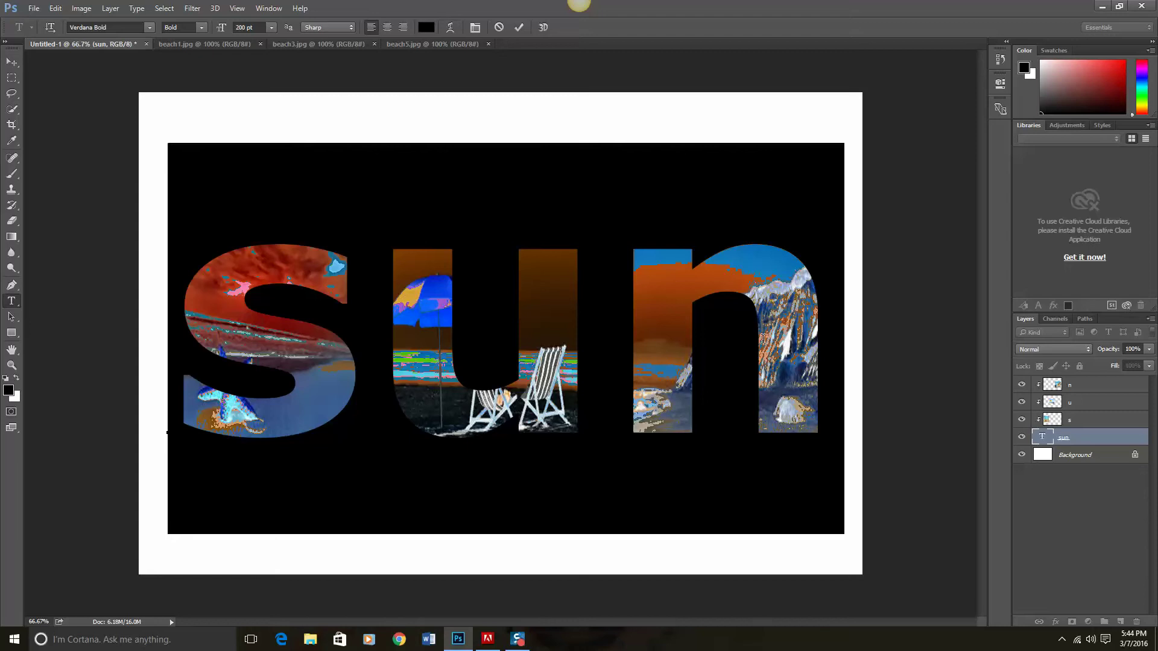
click(105, 10)
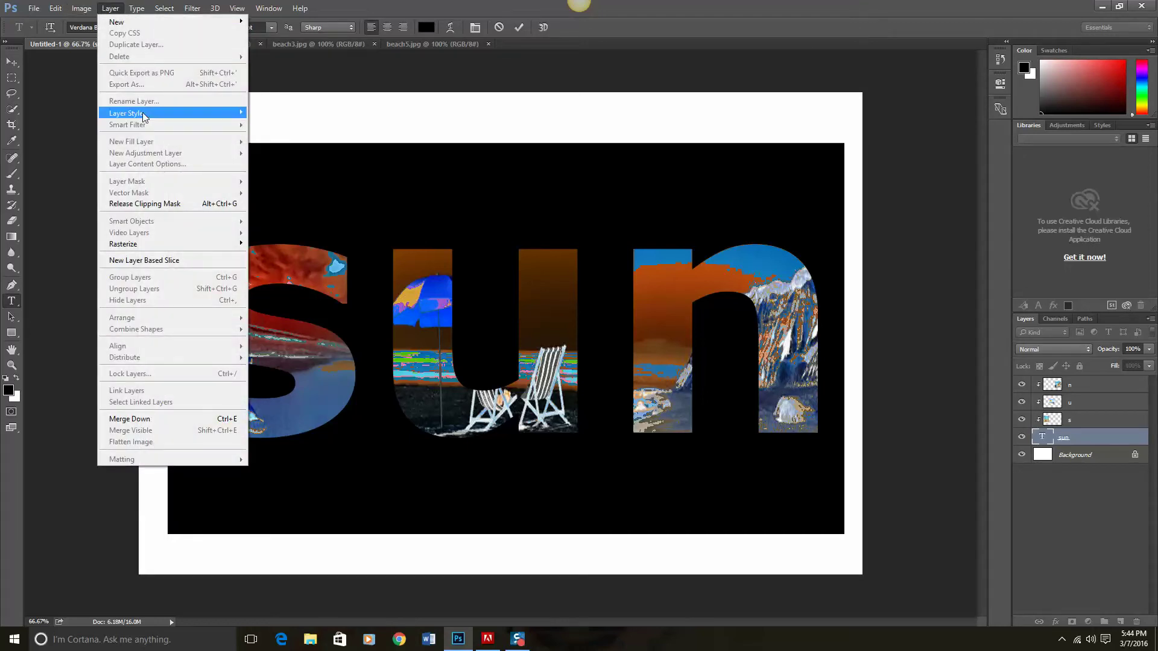
mouse_move(144, 116)
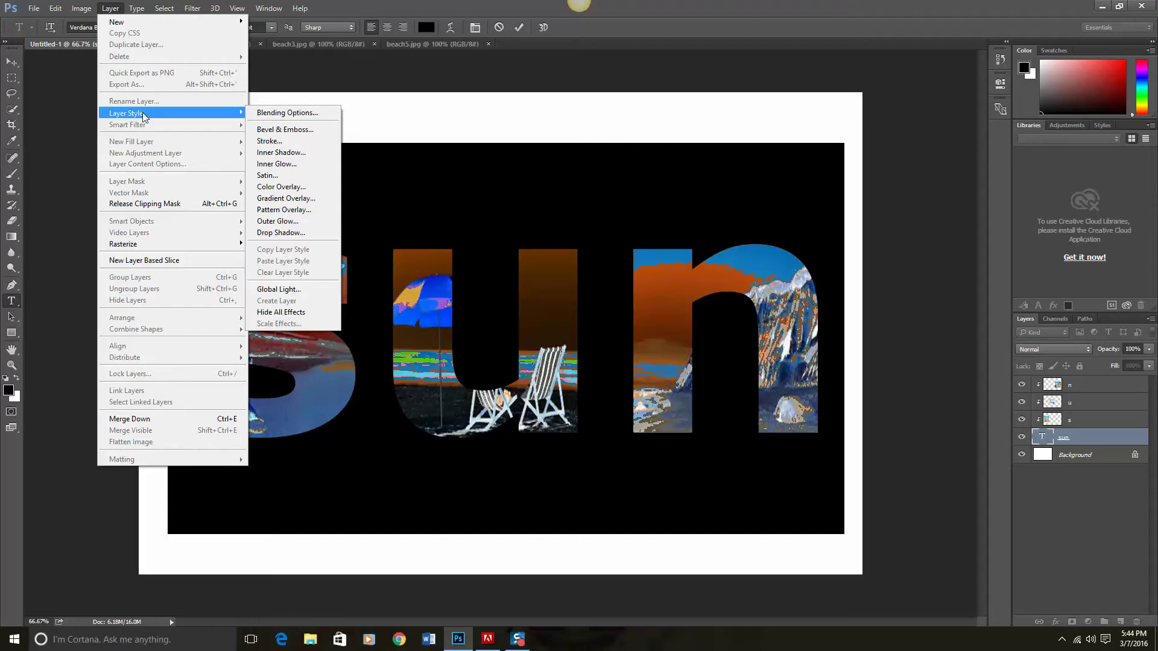
click(269, 141)
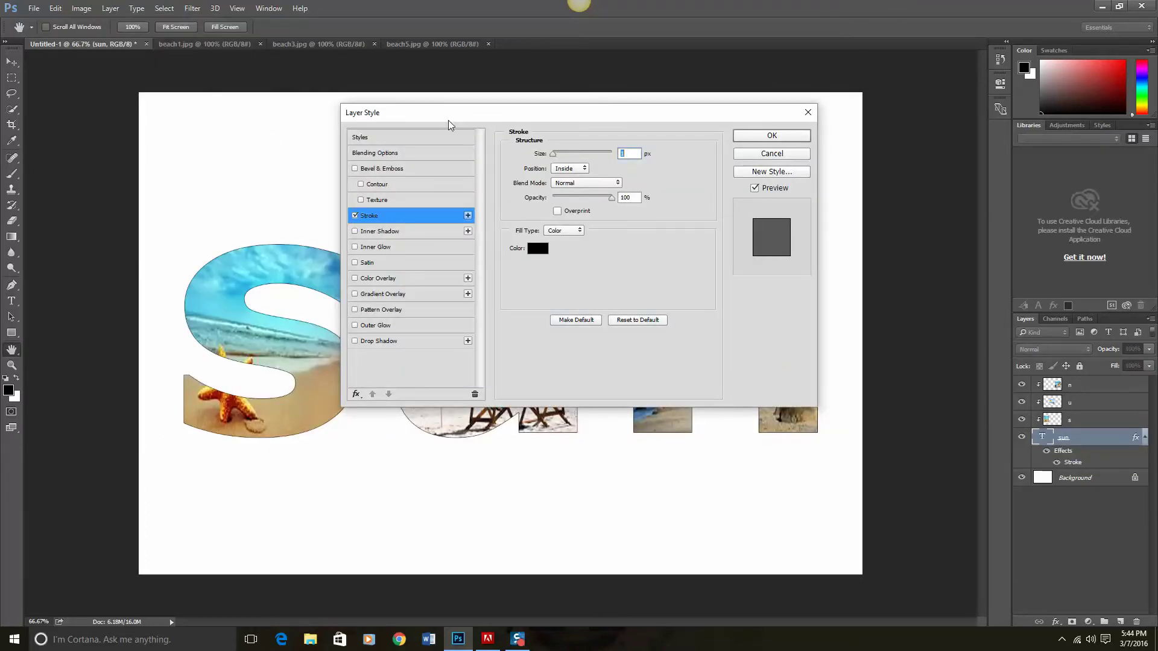
Step: Thicken the stroke and set its colour to the umbrella orange #f4a500
drag(458, 117, 620, 85)
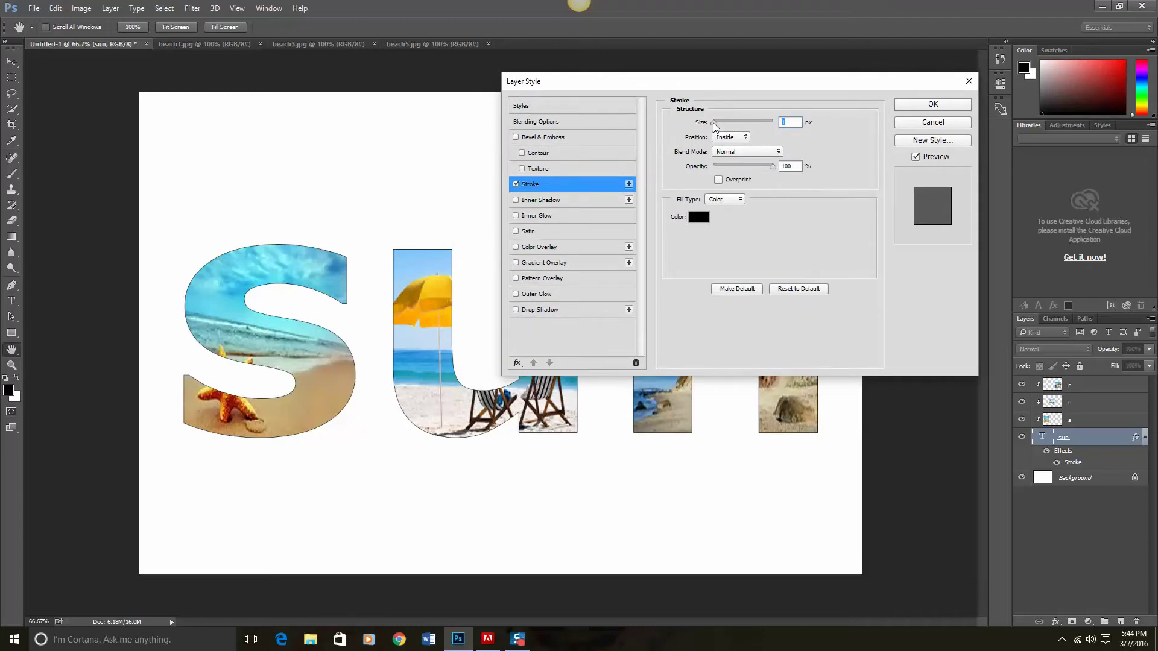
mouse_move(714, 125)
mouse_down()
mouse_move(727, 122)
mouse_move(716, 128)
mouse_up()
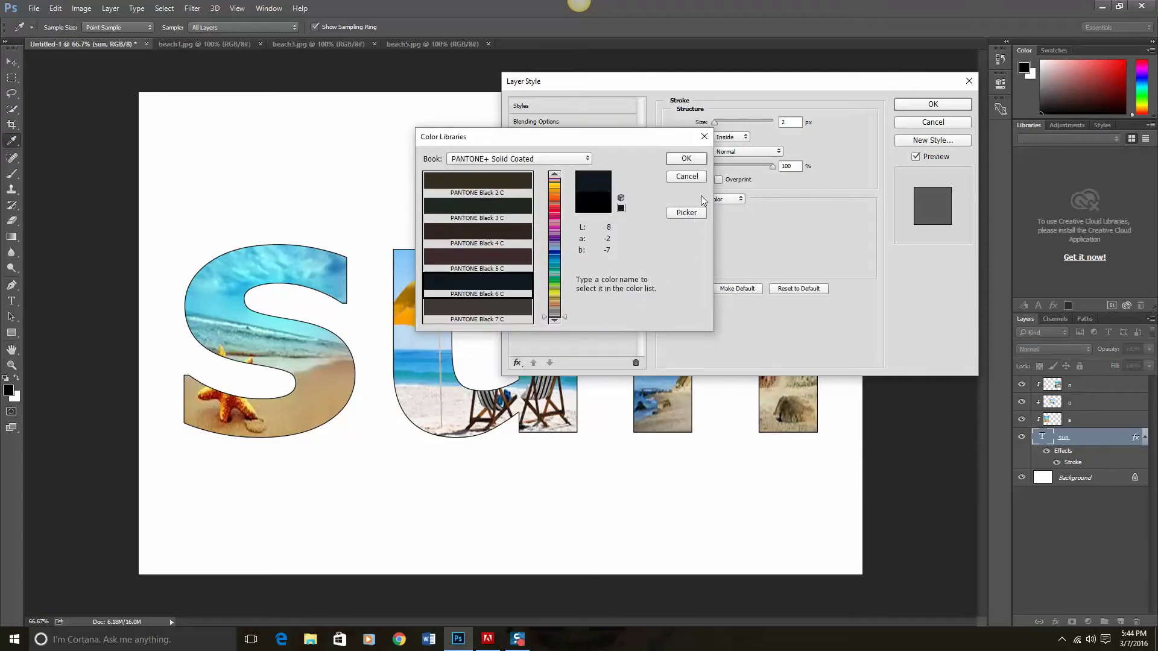
click(701, 151)
click(697, 219)
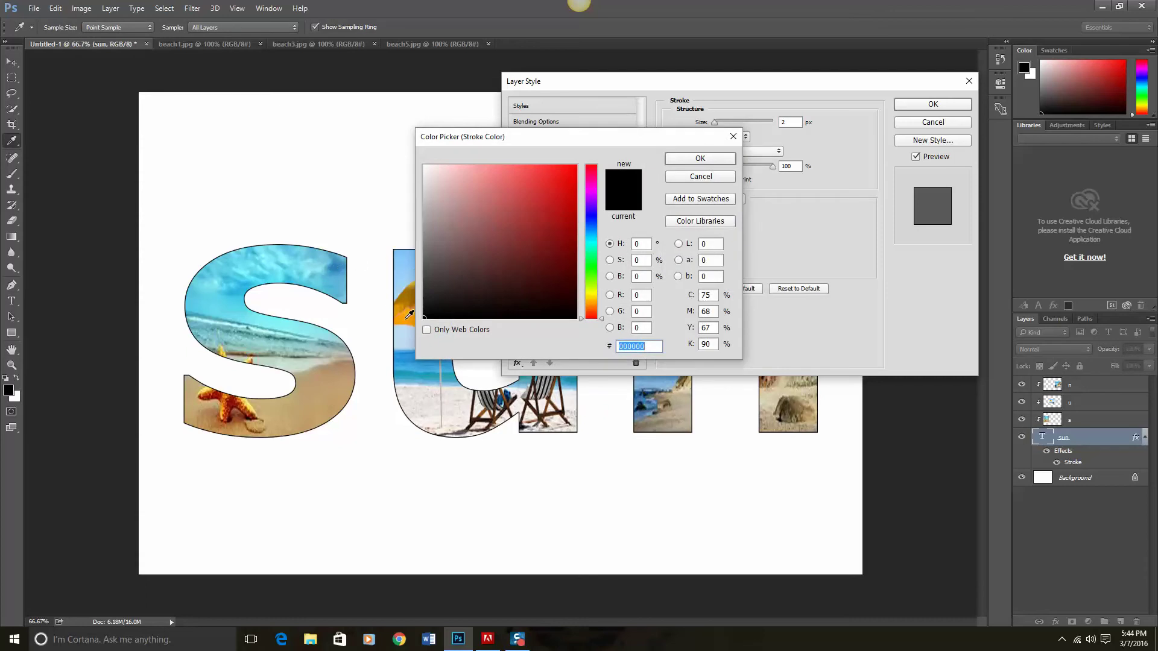
click(409, 314)
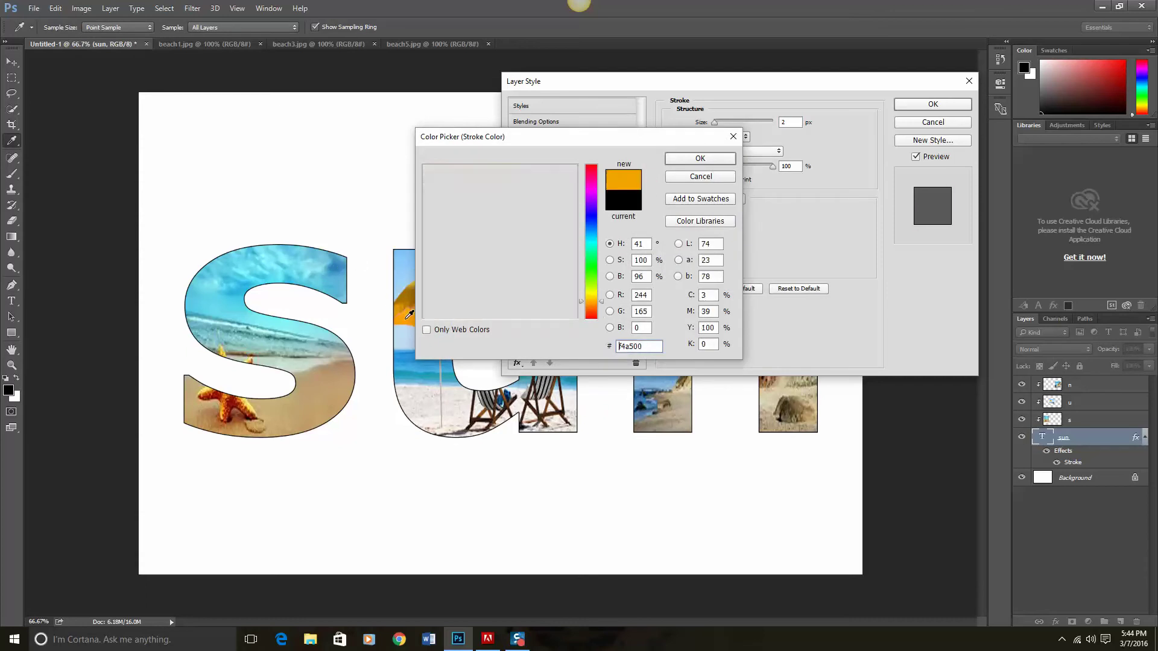
click(712, 161)
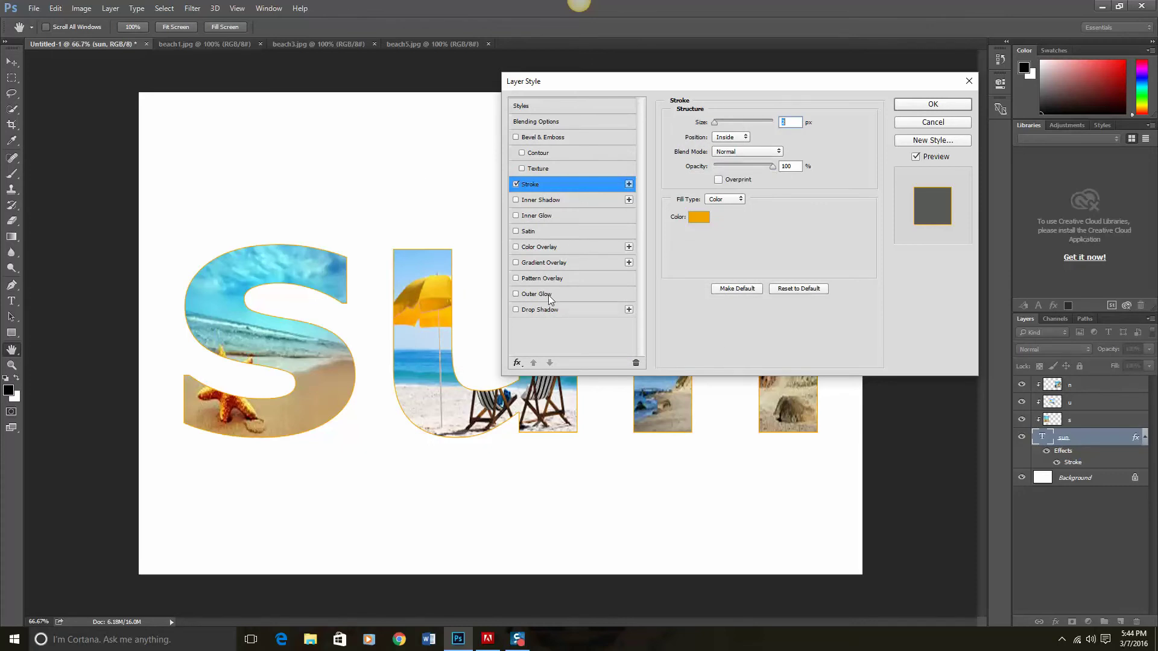
Step: Enable Drop Shadow, leaving Outer Glow off, and apply the layer styles
click(533, 295)
click(516, 309)
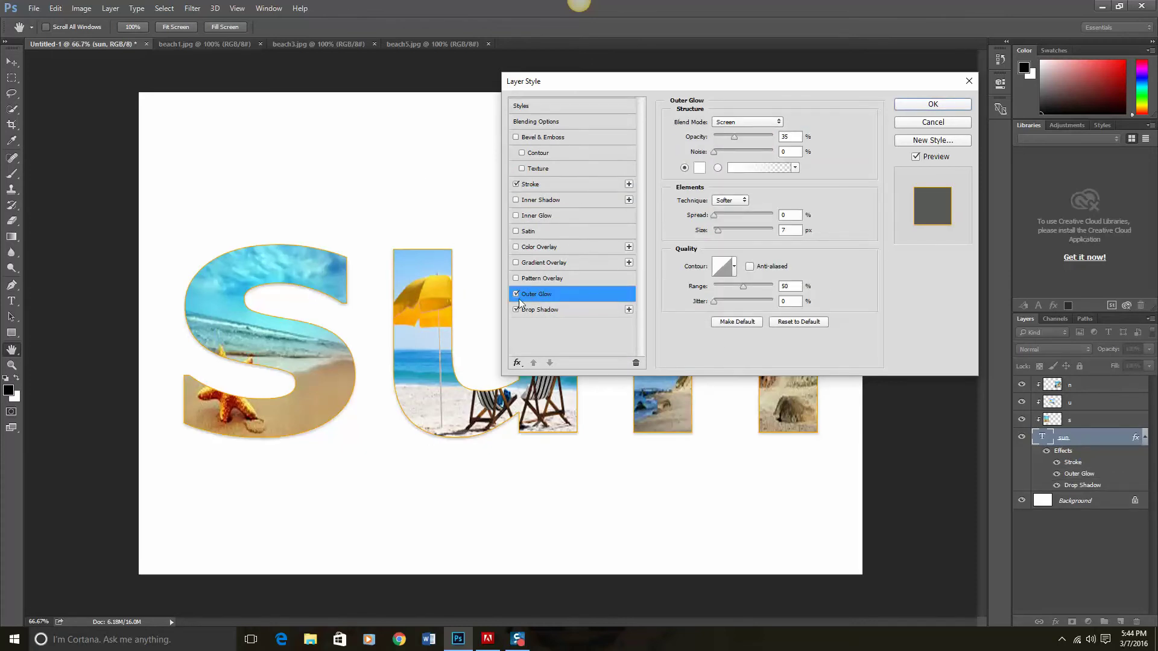
click(516, 294)
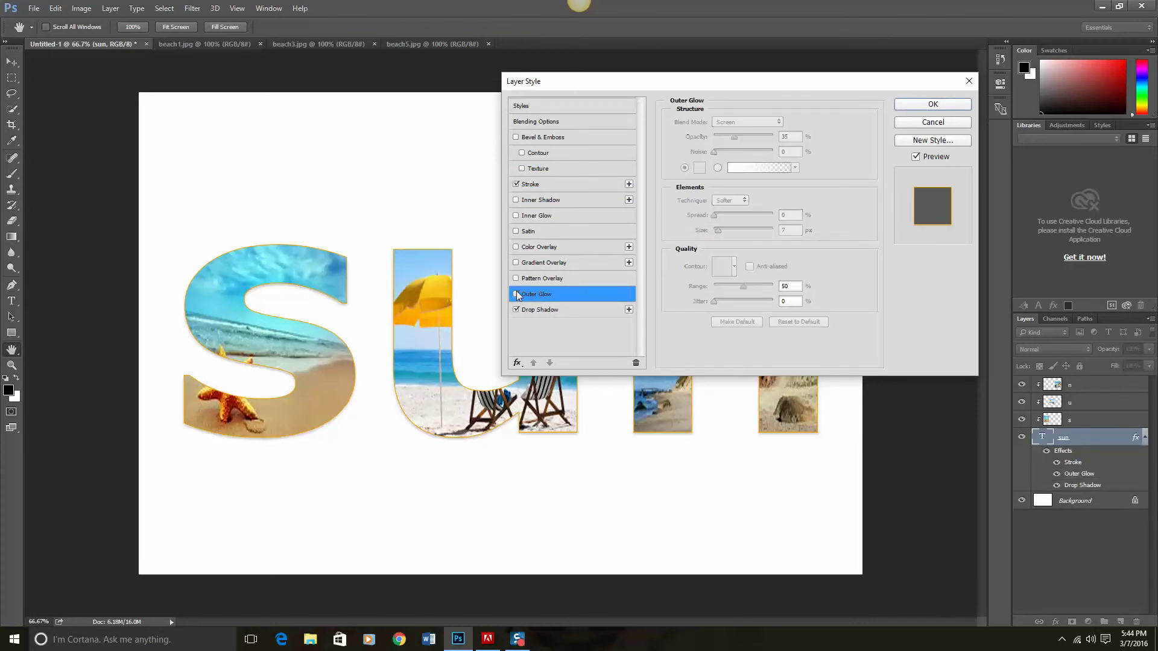
click(915, 108)
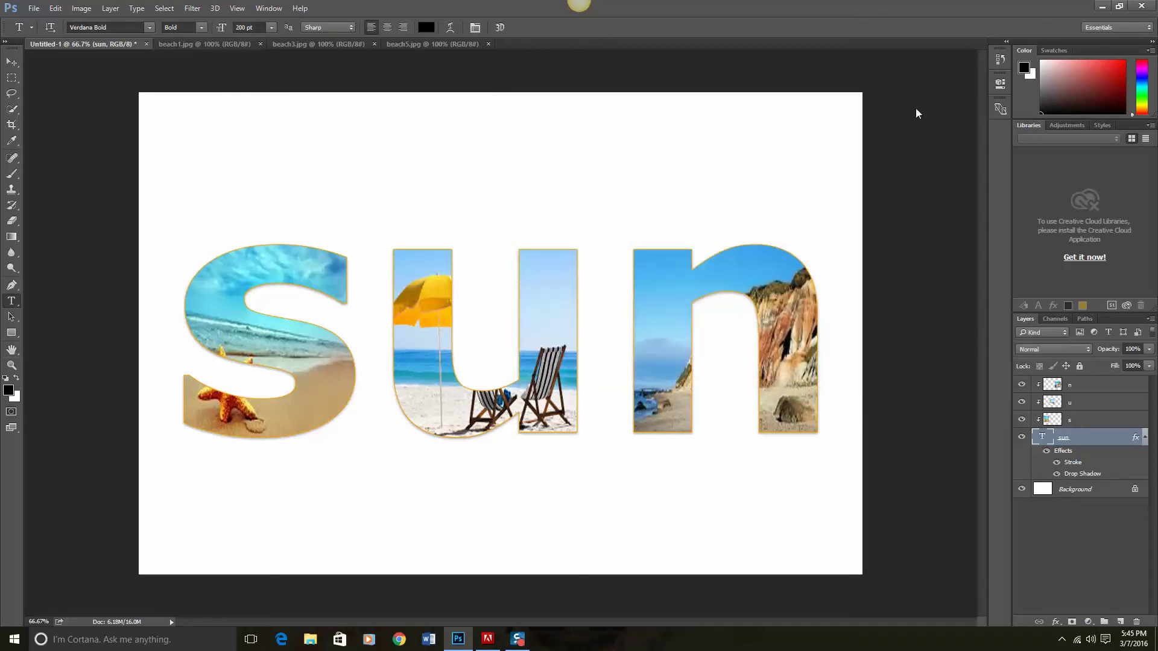
Step: Save the artwork as suntextfill.psd in Photoshop format with Maximize Compatibility accepted
click(34, 8)
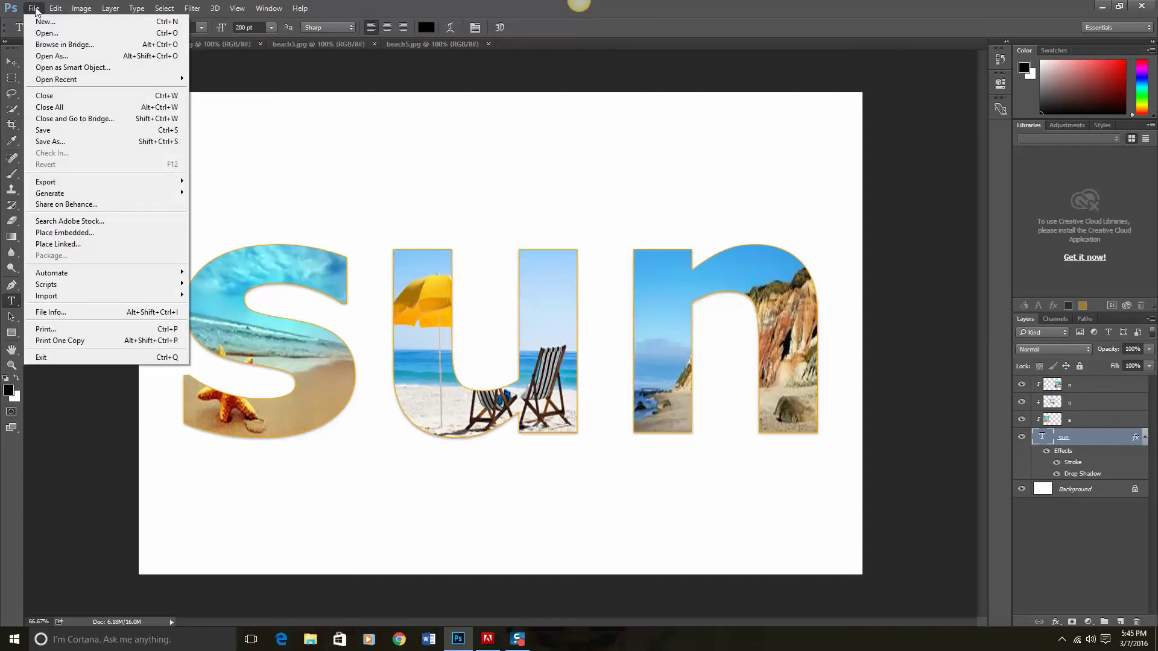
click(54, 142)
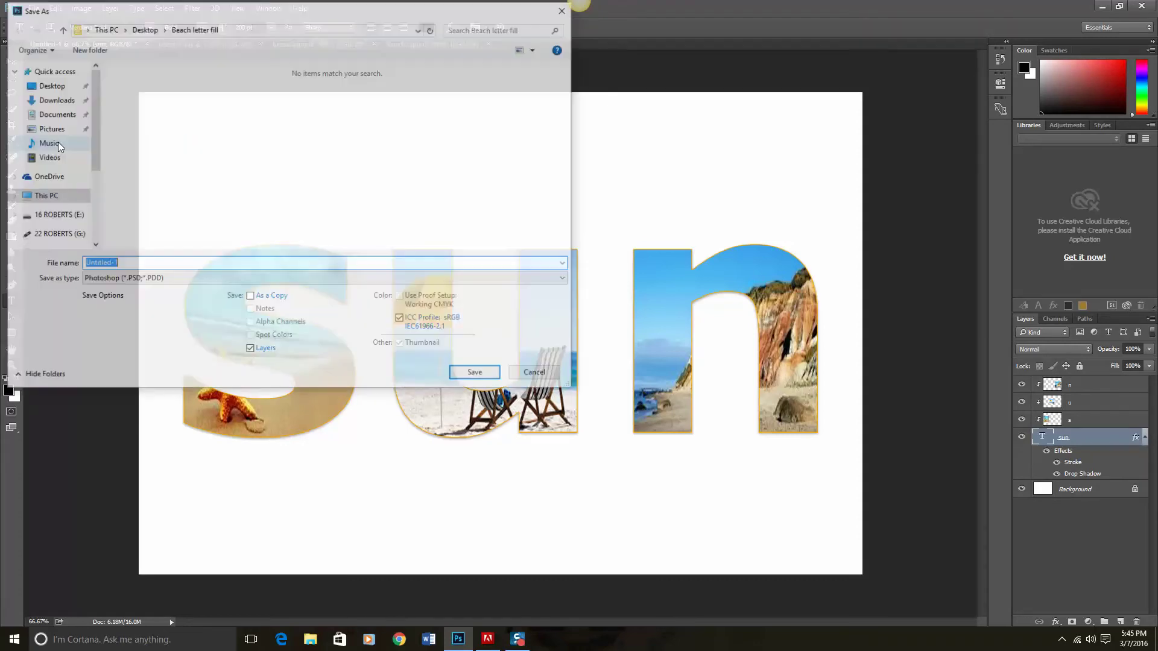
text(s)
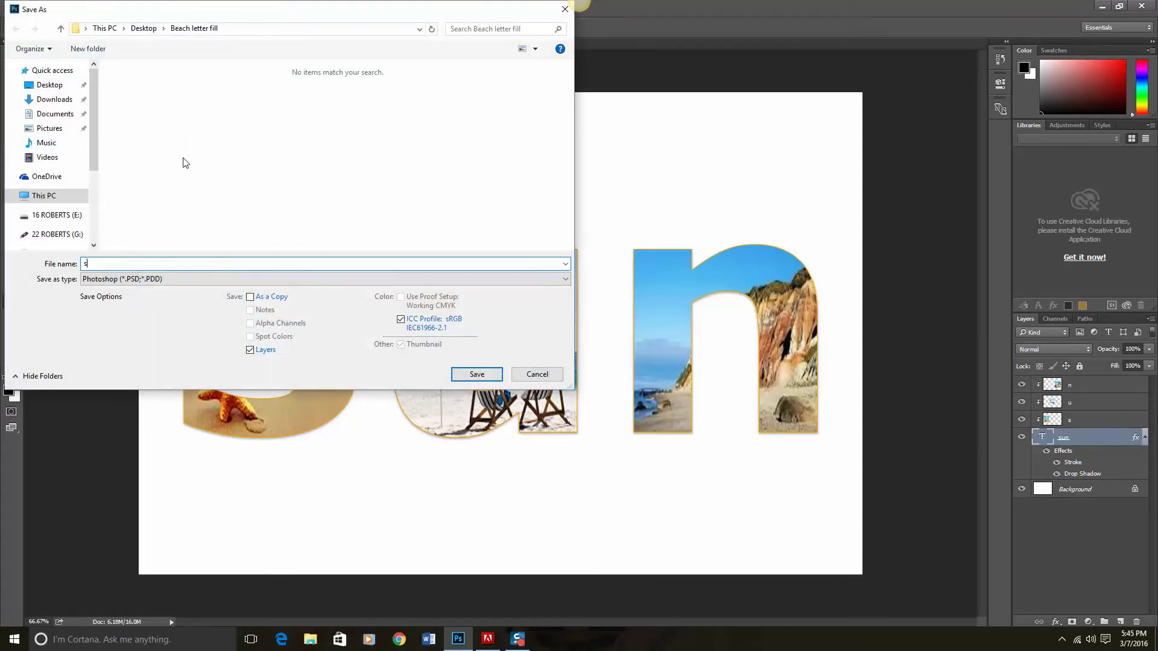
text(untextfill)
click(477, 374)
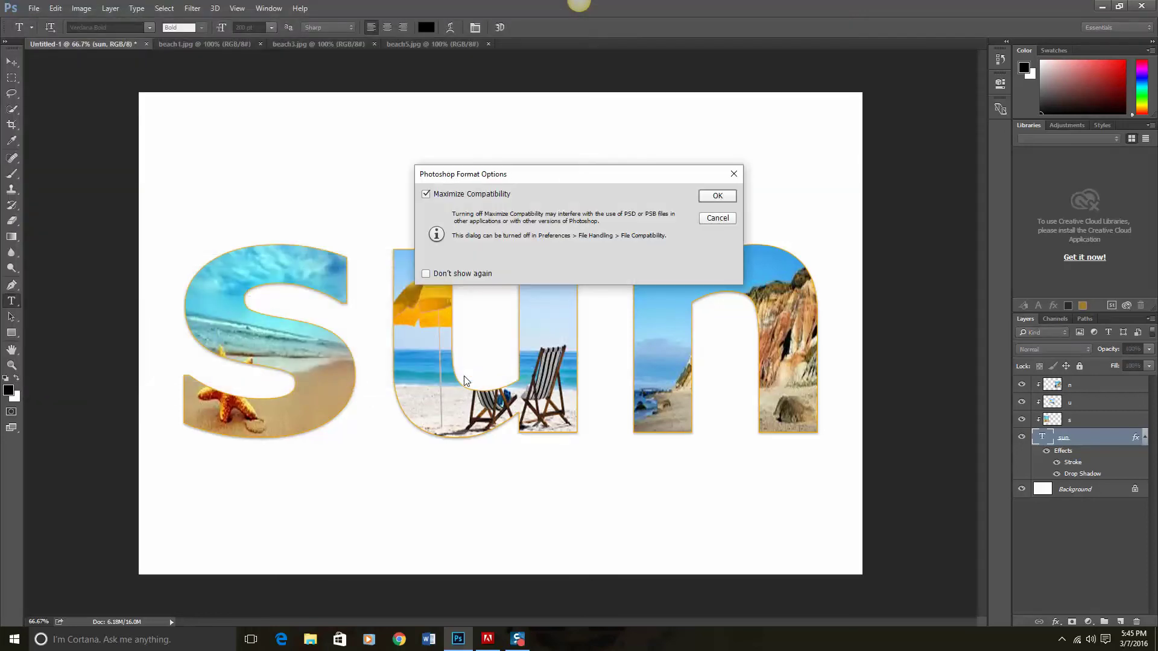
click(719, 193)
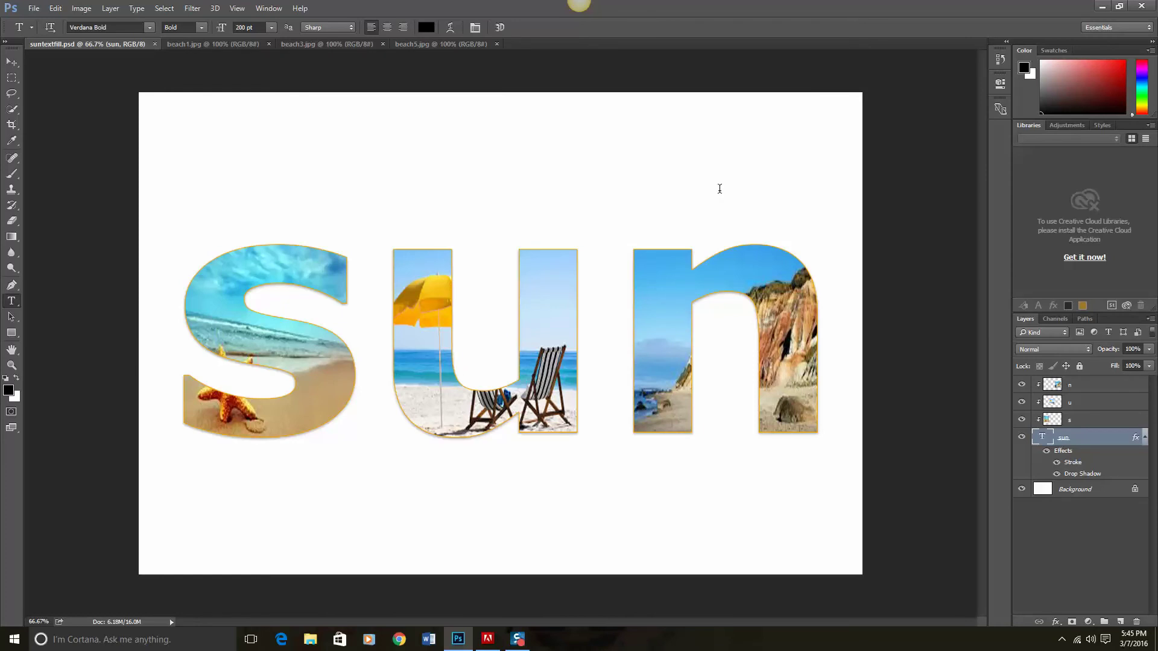
Step: Save a JPEG copy named suntextfill, accepting the default JPEG Options quality
click(33, 9)
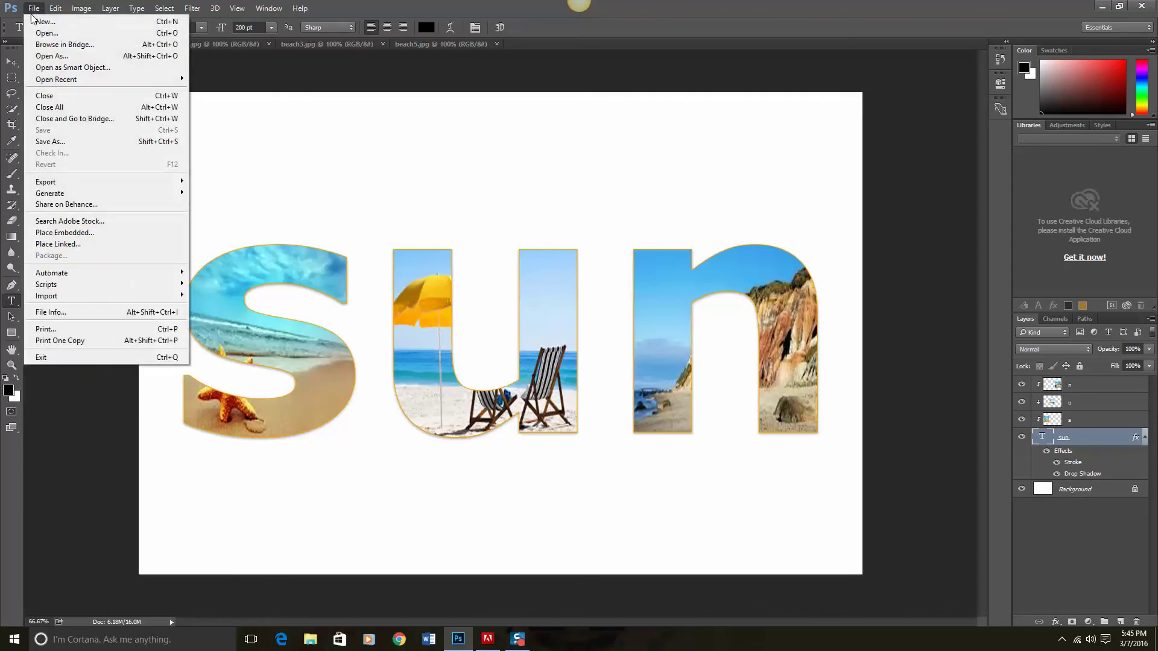
click(43, 141)
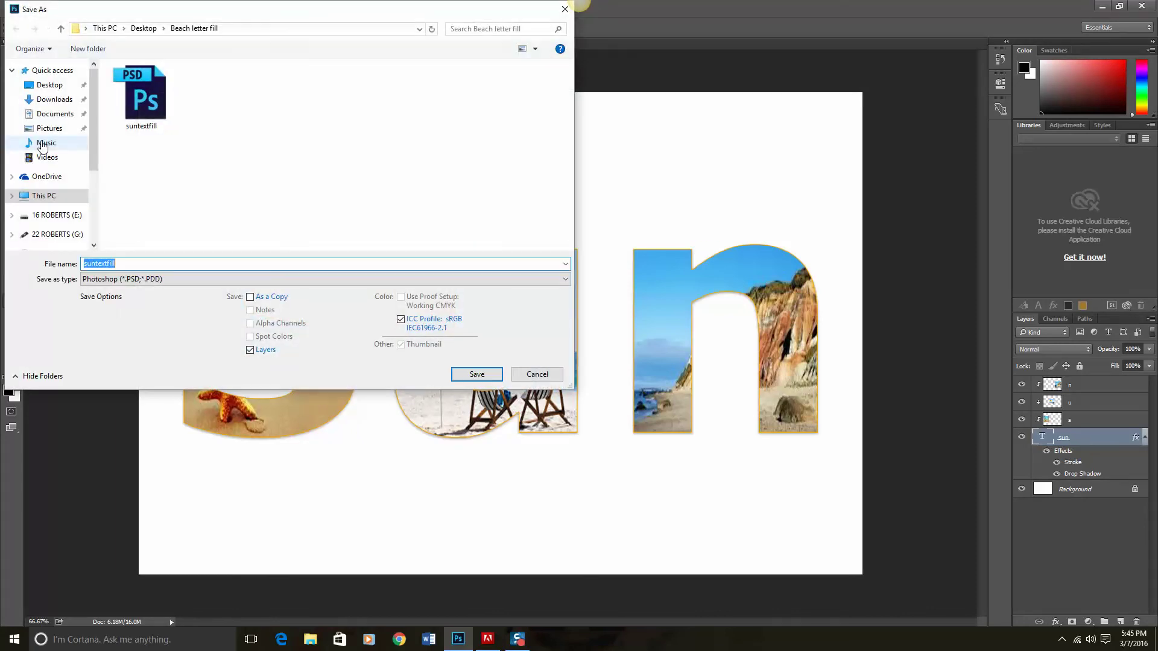
click(115, 278)
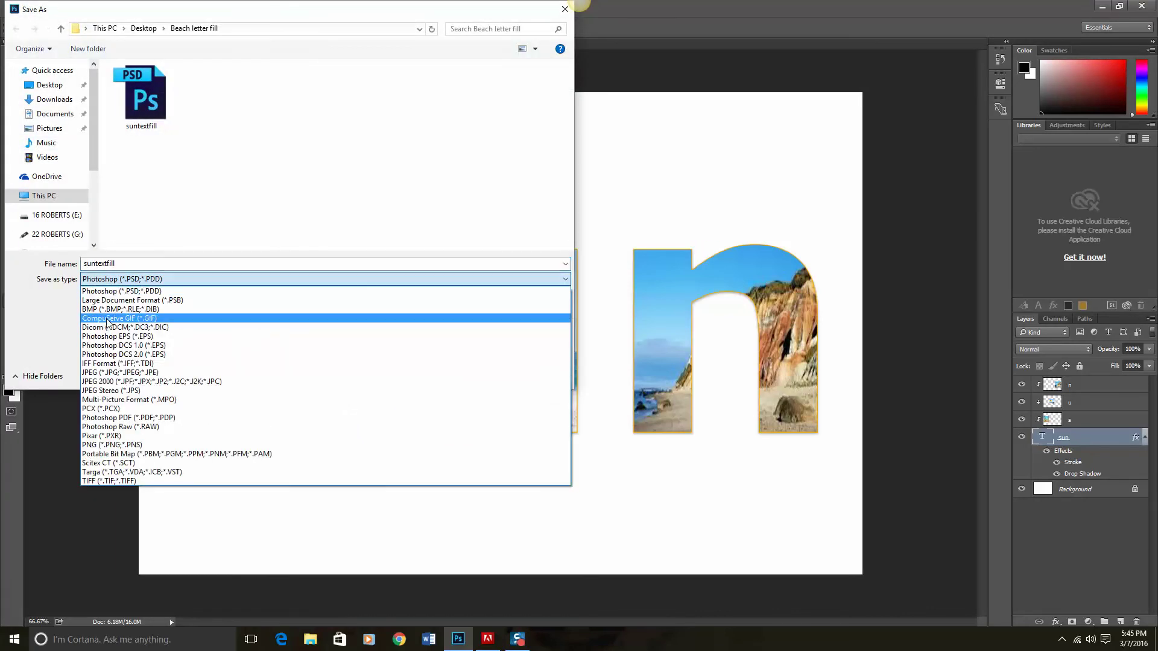
click(105, 372)
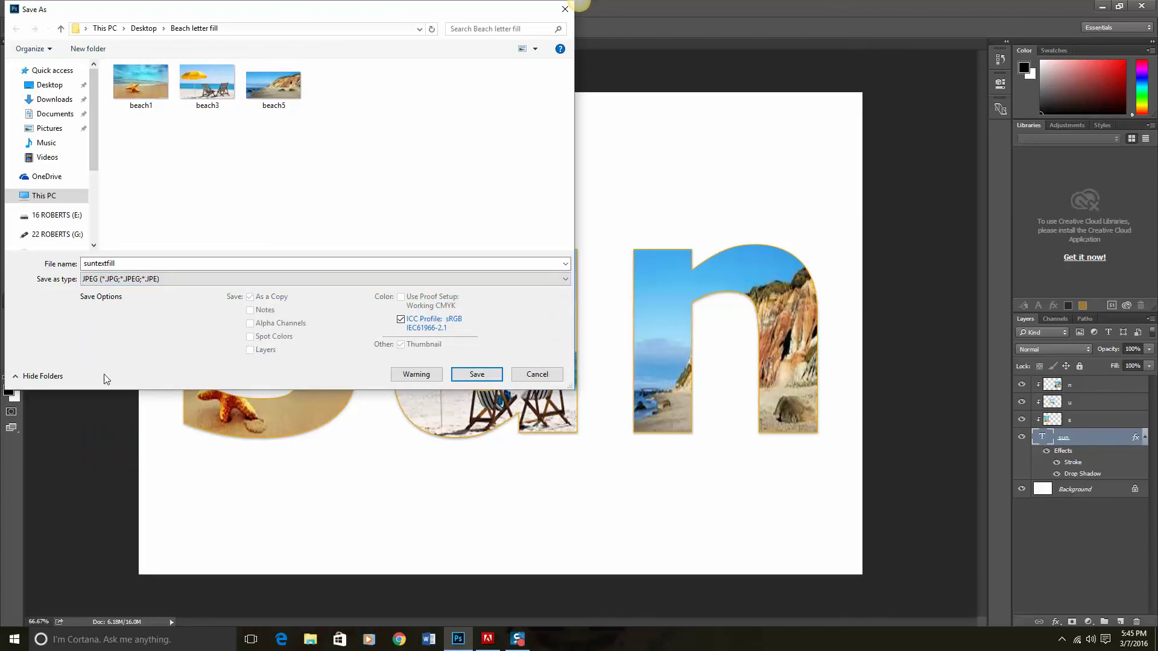
click(484, 378)
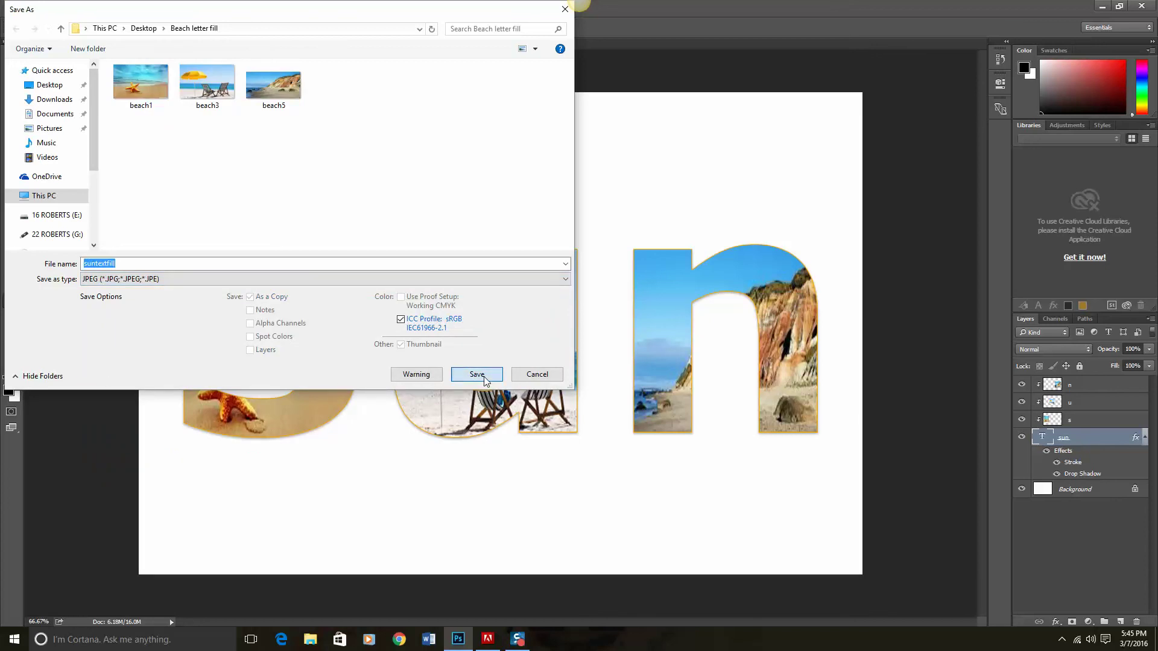
click(668, 176)
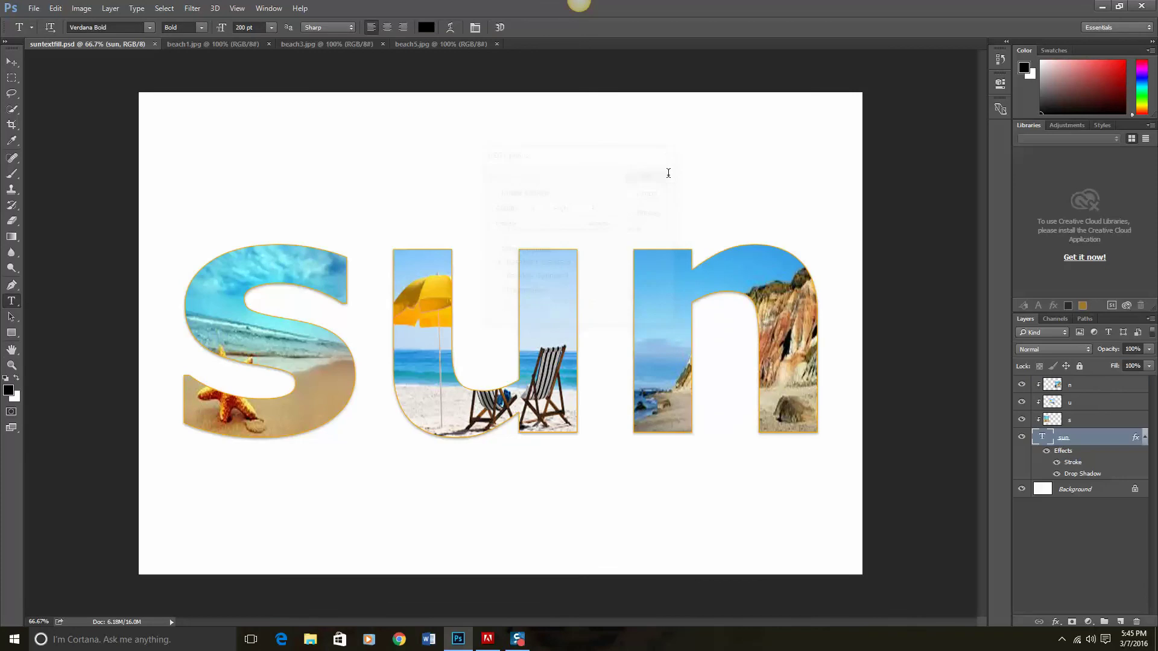